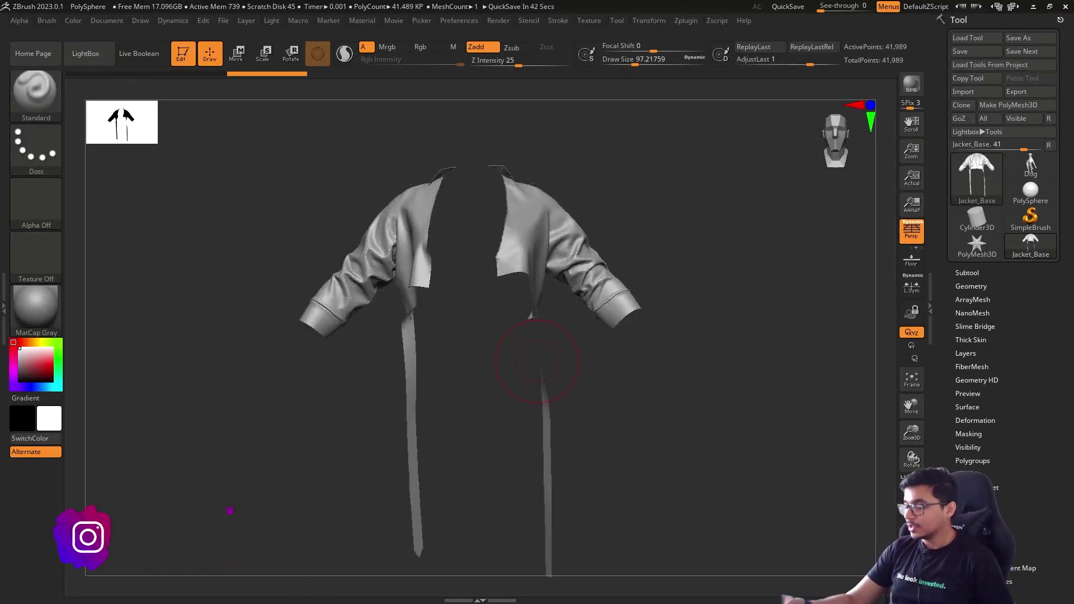
- Examine the jacket mesh from the front and at slight angles for faces that do not display
key(s)
mouse_move(711, 304)
mouse_down()
mouse_move(737, 318)
mouse_move(720, 319)
mouse_move(767, 318)
mouse_move(673, 324)
mouse_move(729, 327)
mouse_move(731, 313)
mouse_move(717, 314)
mouse_move(738, 319)
mouse_move(742, 336)
mouse_up()
key(s)
key(s)
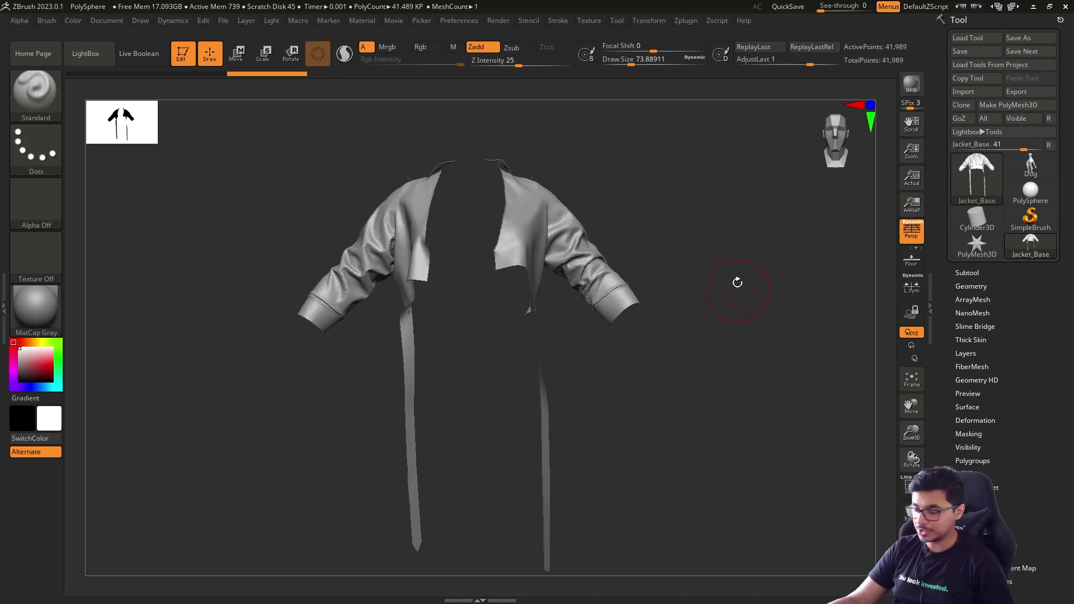
drag(737, 281, 739, 351)
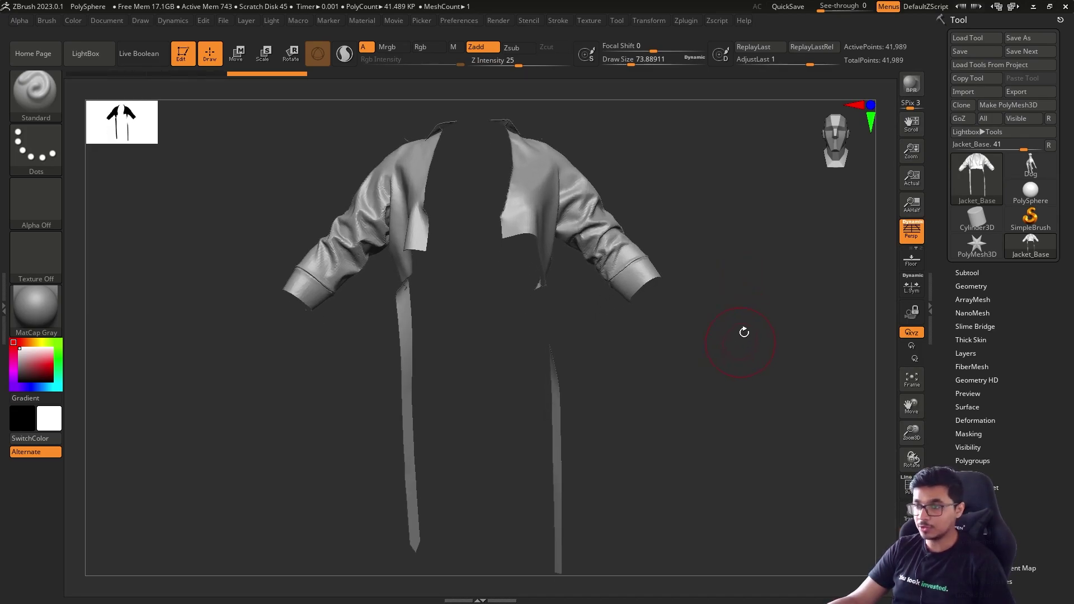
mouse_move(732, 332)
mouse_down()
mouse_move(630, 319)
mouse_move(735, 330)
mouse_move(737, 319)
mouse_move(731, 364)
mouse_move(727, 321)
mouse_move(722, 347)
mouse_move(726, 335)
mouse_move(749, 347)
mouse_move(732, 353)
mouse_move(802, 358)
mouse_move(736, 345)
mouse_move(640, 352)
mouse_move(741, 350)
mouse_move(687, 352)
mouse_move(731, 341)
mouse_move(693, 379)
mouse_move(724, 360)
mouse_move(713, 329)
mouse_move(715, 359)
mouse_move(703, 372)
mouse_move(719, 311)
mouse_move(531, 295)
mouse_up()
key(s)
key(s)
shift+drag(685, 333, 666, 401)
key(s)
alt+drag(715, 360, 712, 387)
key(s)
drag(749, 388, 723, 410)
- Turn on double-sided display for the jacket mesh in its display properties
drag(1017, 495, 1038, 390)
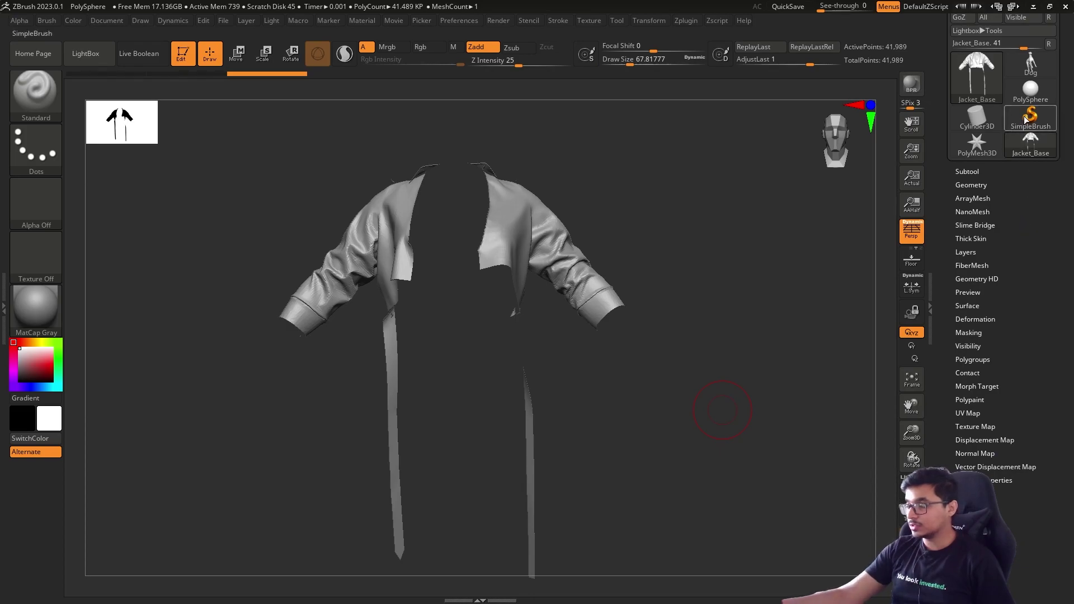
drag(1040, 426, 1041, 435)
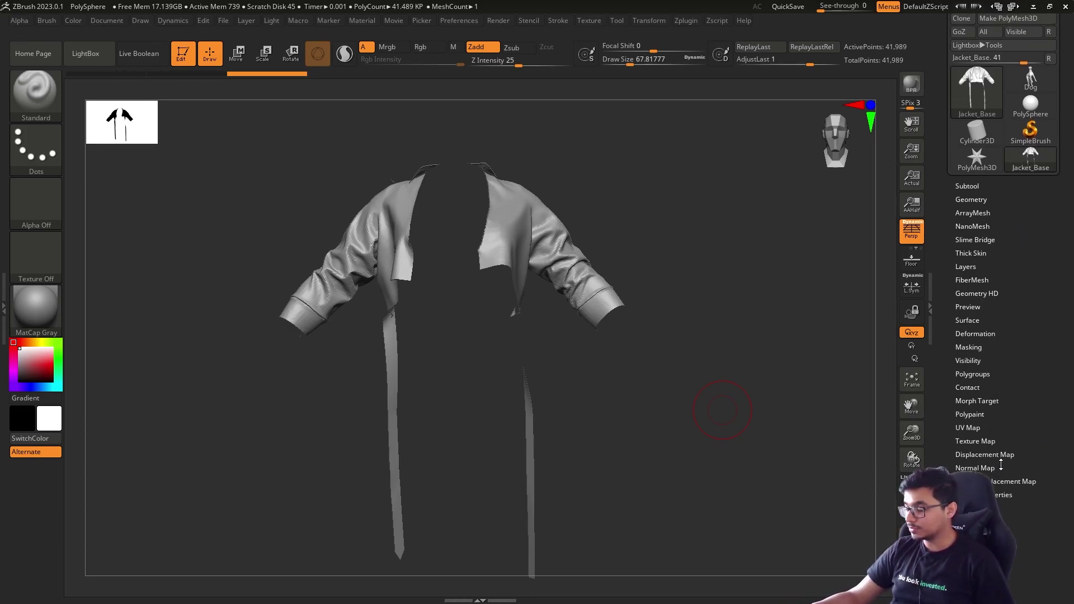
click(998, 494)
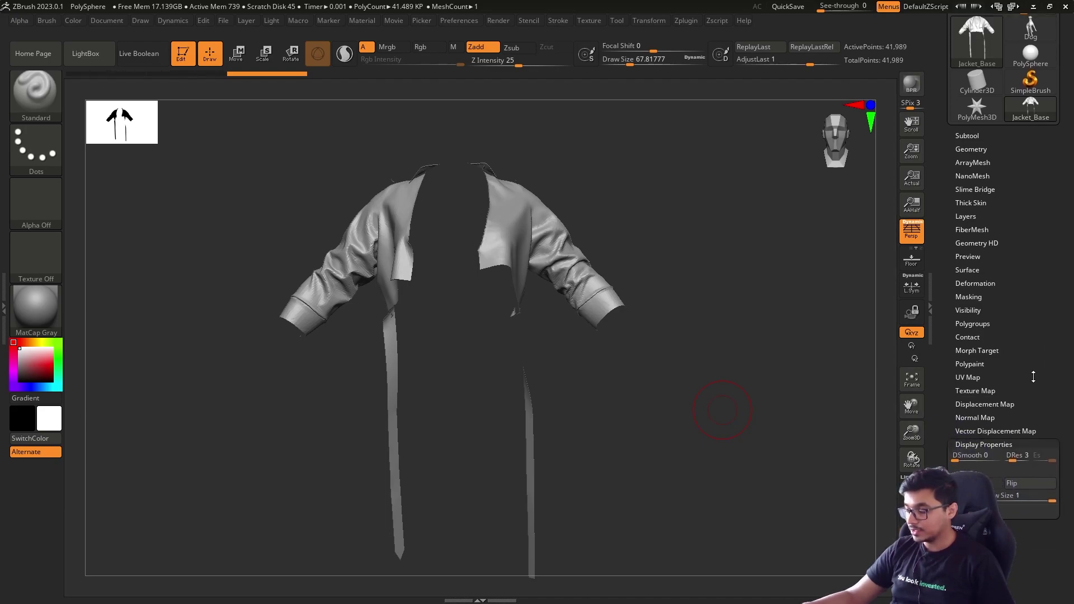
drag(1041, 522, 1041, 330)
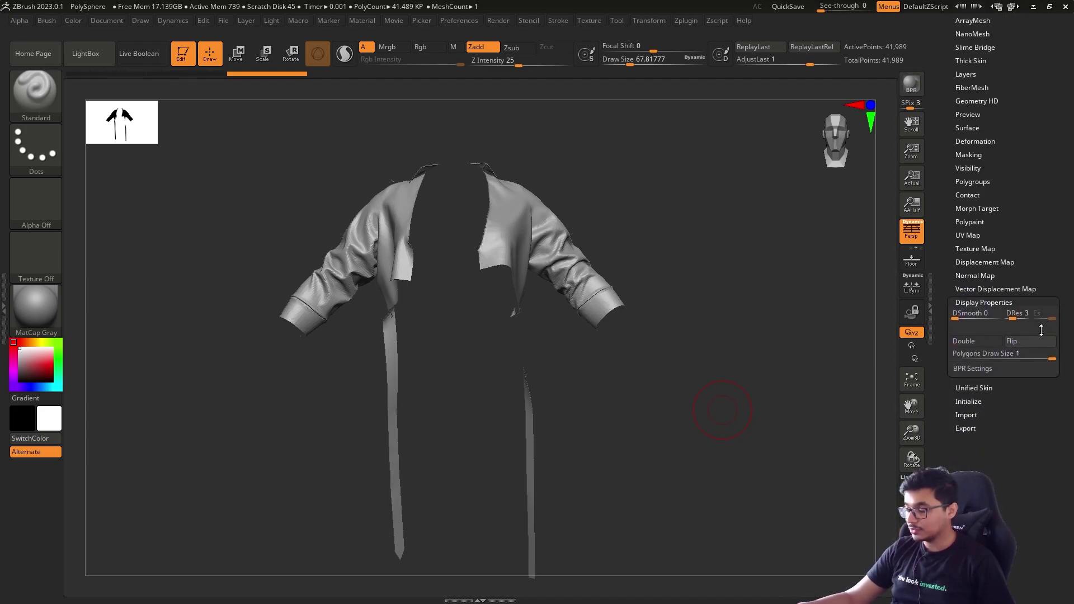
click(988, 344)
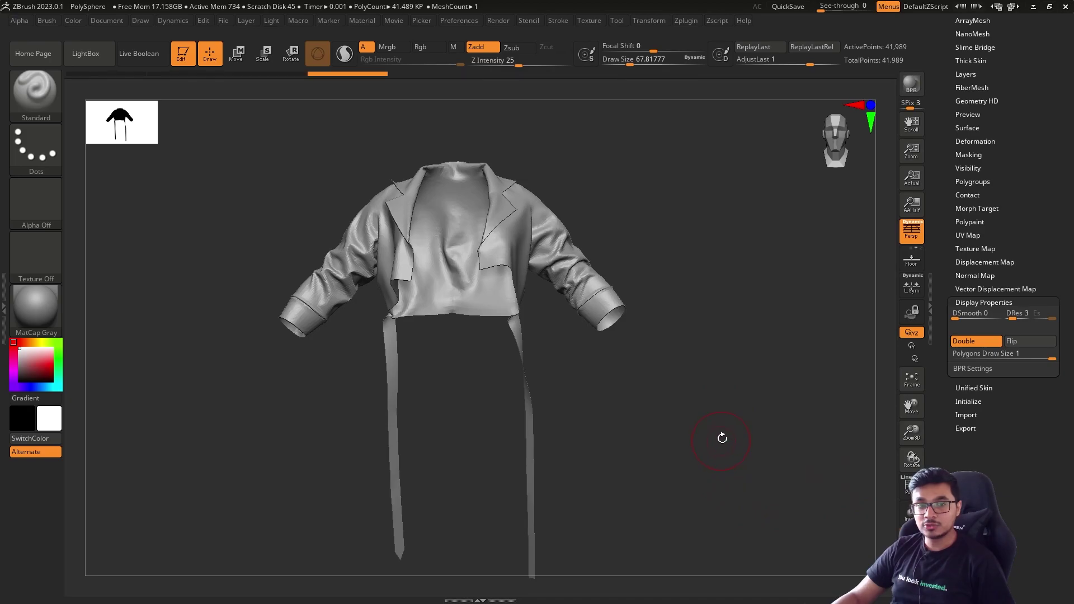
mouse_move(721, 429)
mouse_down()
mouse_move(757, 444)
mouse_move(753, 472)
mouse_move(728, 467)
mouse_move(772, 480)
mouse_move(744, 479)
mouse_move(720, 496)
mouse_up()
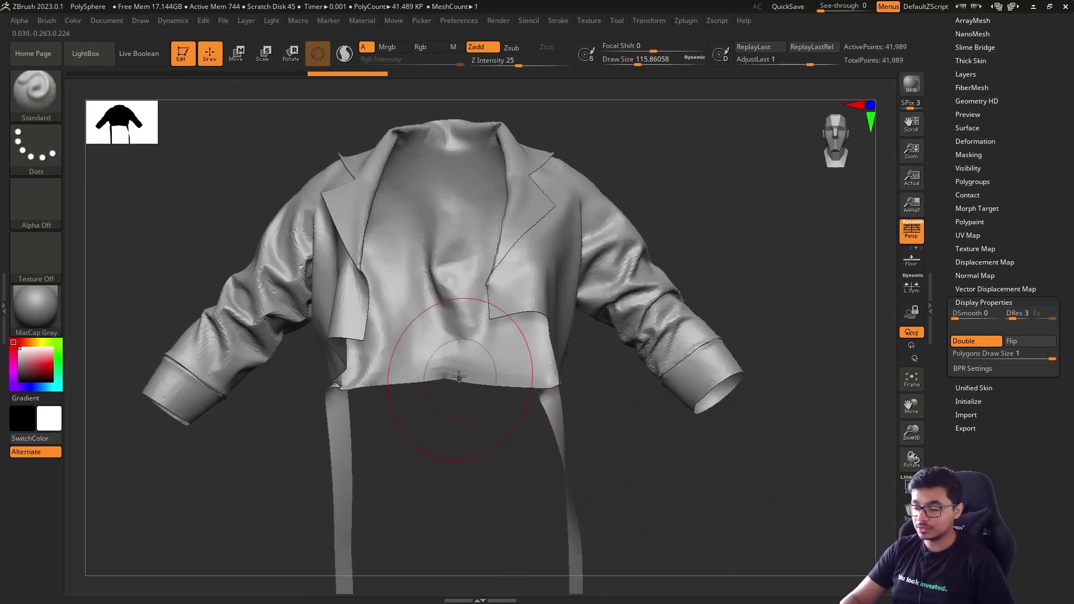
- Try reshaping the hem of the jacket's back with the Move brush, and undo the strokes
key(b)
key(m)
key(v)
key(s)
drag(420, 346, 410, 346)
mouse_move(445, 376)
mouse_down()
mouse_move(448, 407)
mouse_move(495, 395)
mouse_move(539, 405)
mouse_up()
key(ctrl+z)
key(ctrl+z)
key(ctrl+z)
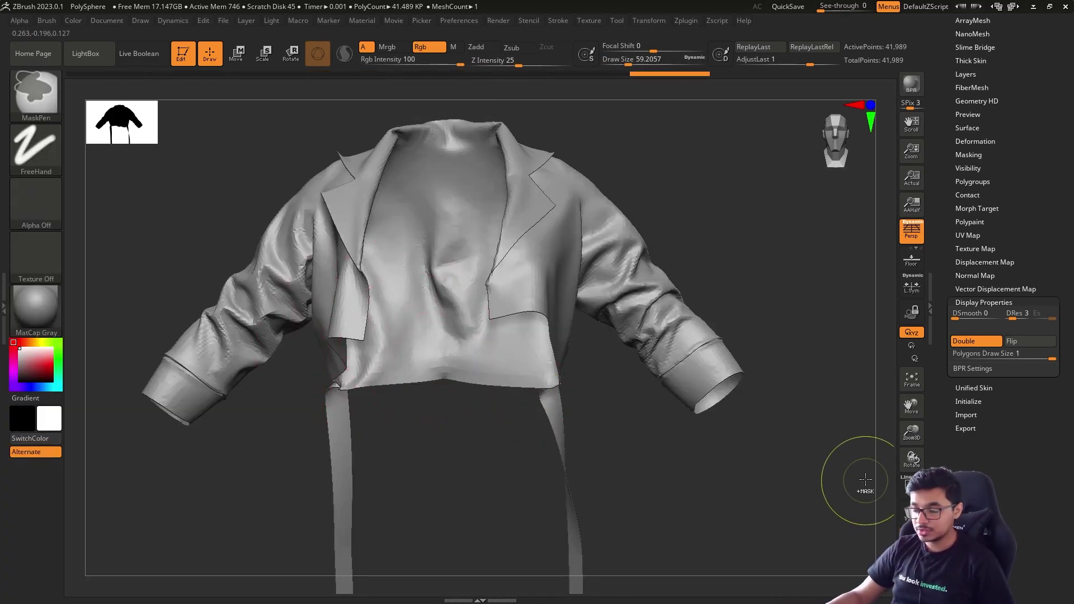
- Turn off double-sided display and try to grab the jacket's back surface through the front opening with the Move brush
click(990, 345)
mouse_move(475, 374)
mouse_down()
mouse_move(436, 443)
mouse_move(460, 431)
mouse_move(448, 307)
mouse_move(464, 380)
mouse_move(560, 324)
mouse_move(487, 263)
mouse_move(462, 216)
mouse_up()
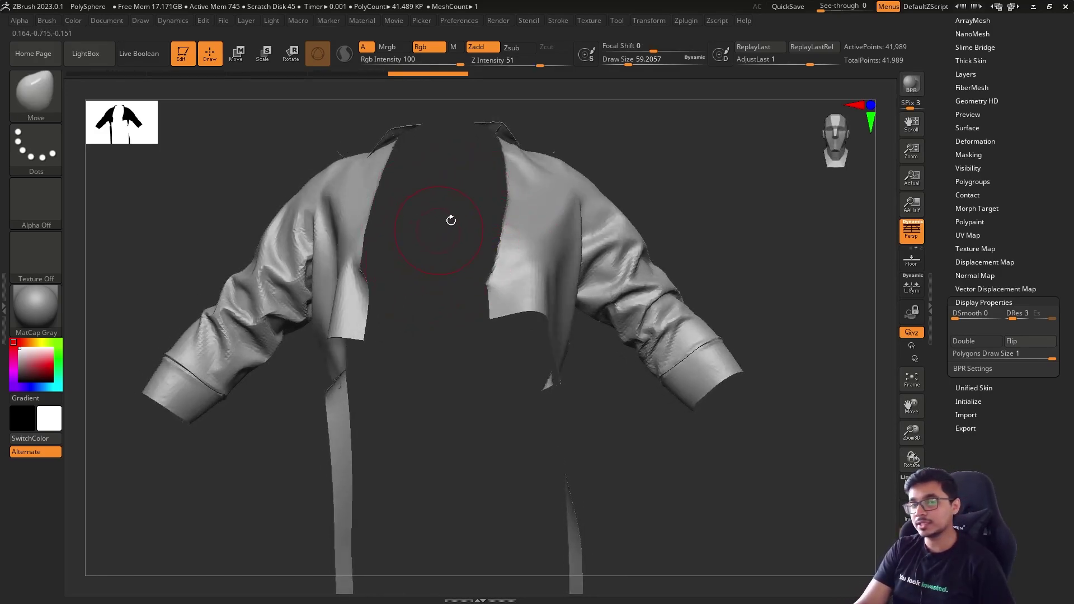
drag(661, 135, 702, 158)
mouse_move(437, 230)
mouse_down()
mouse_move(421, 186)
mouse_move(464, 202)
mouse_move(446, 216)
mouse_up()
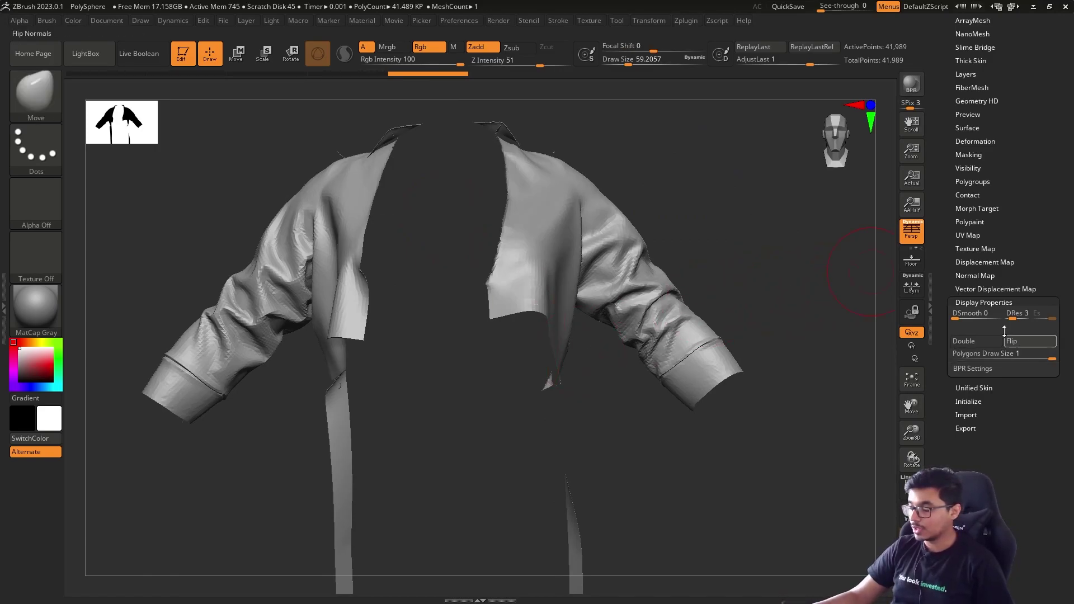
- Show the jacket double-sided again and undo the last edits to its back
click(992, 343)
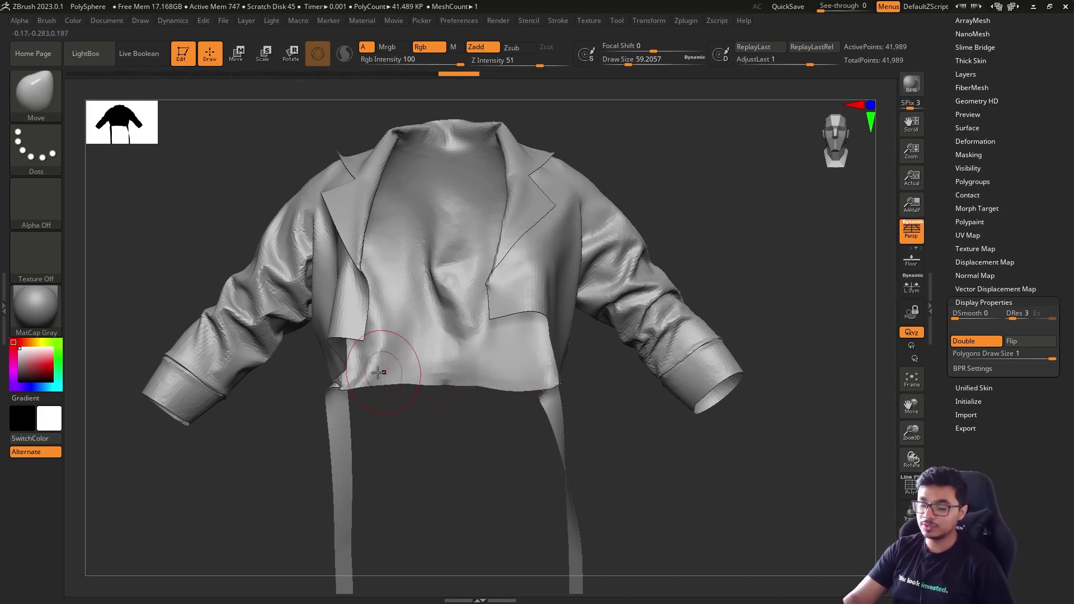
key(ctrl)
key(ctrl+z)
key(ctrl+z)
key(ctrl+z)
key(ctrl+z)
key(ctrl+z)
key(ctrl+z)
key(ctrl+z)
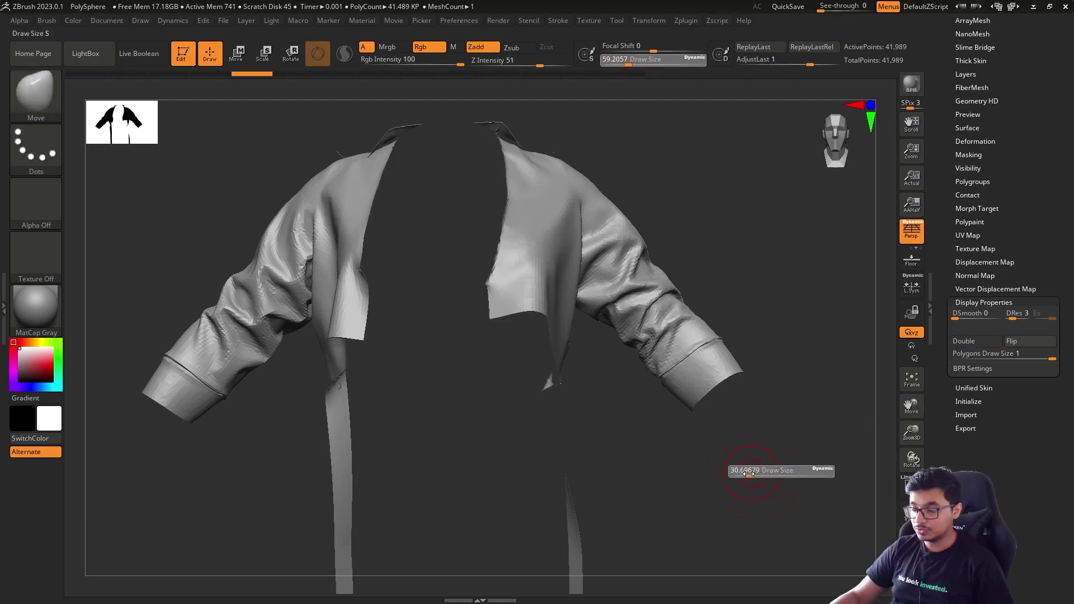
- Turn on the polygon wireframe display for the jacket mesh
alt+drag(743, 469, 713, 600)
drag(699, 279, 567, 196)
key(shift+f)
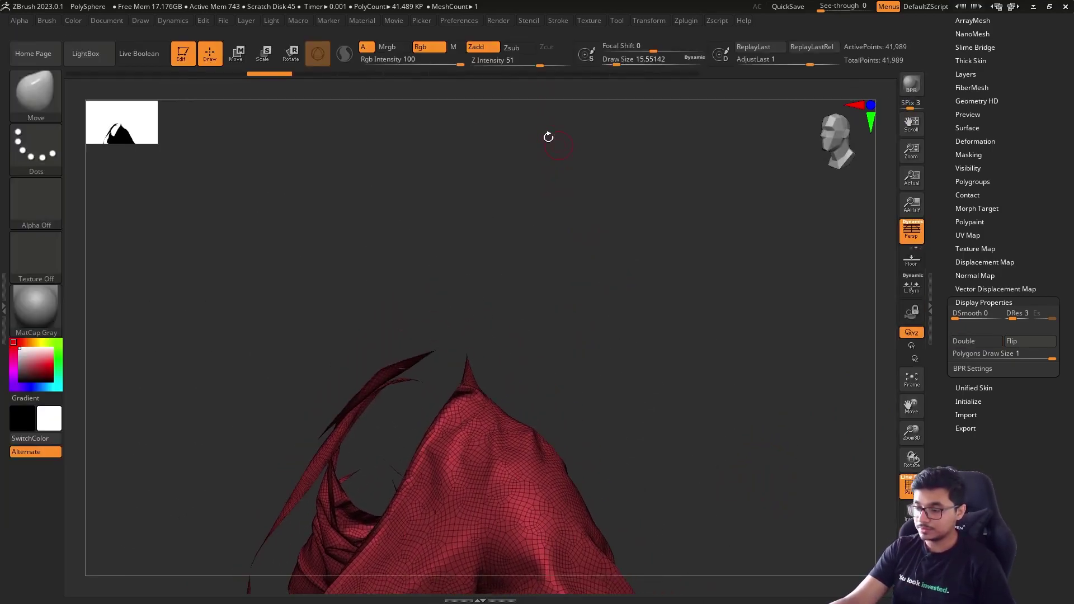
click(48, 20)
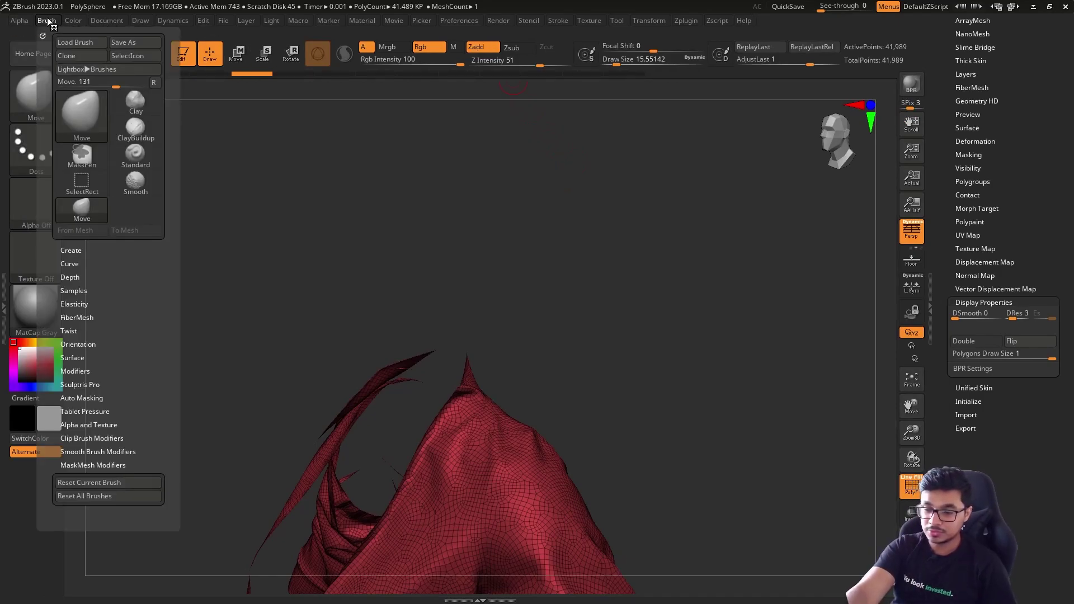
drag(513, 342, 505, 317)
- Isolate a rectangular area around the shoulder and collar, flip its normals, and unhide the full mesh
mouse_move(626, 309)
ctrl+shift+mouse_down()
mouse_move(551, 398)
mouse_move(395, 453)
ctrl+shift+mouse_up()
drag(674, 352, 719, 355)
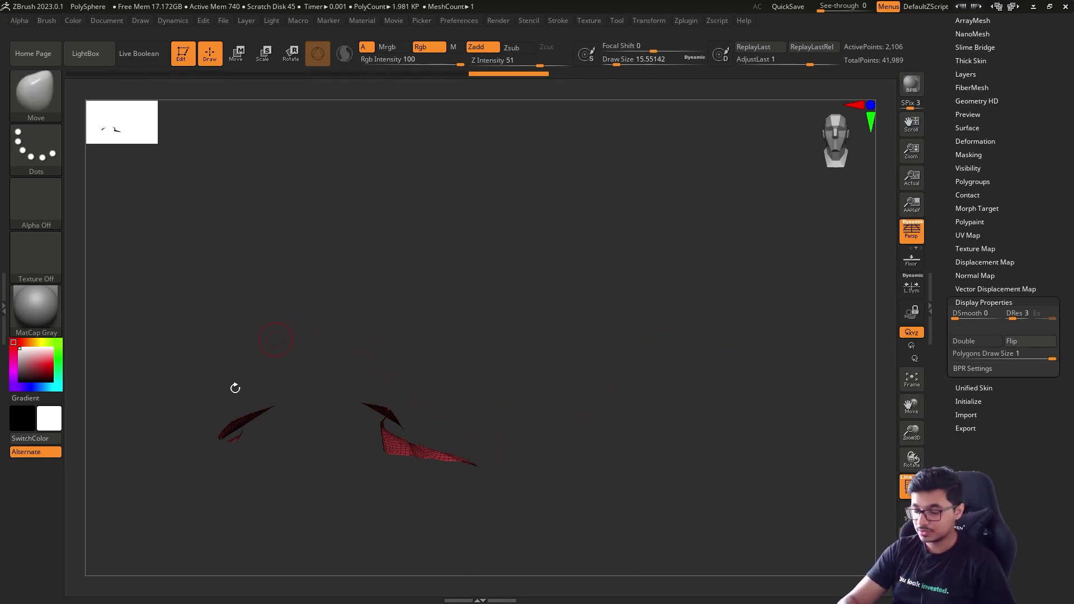
drag(573, 411, 642, 419)
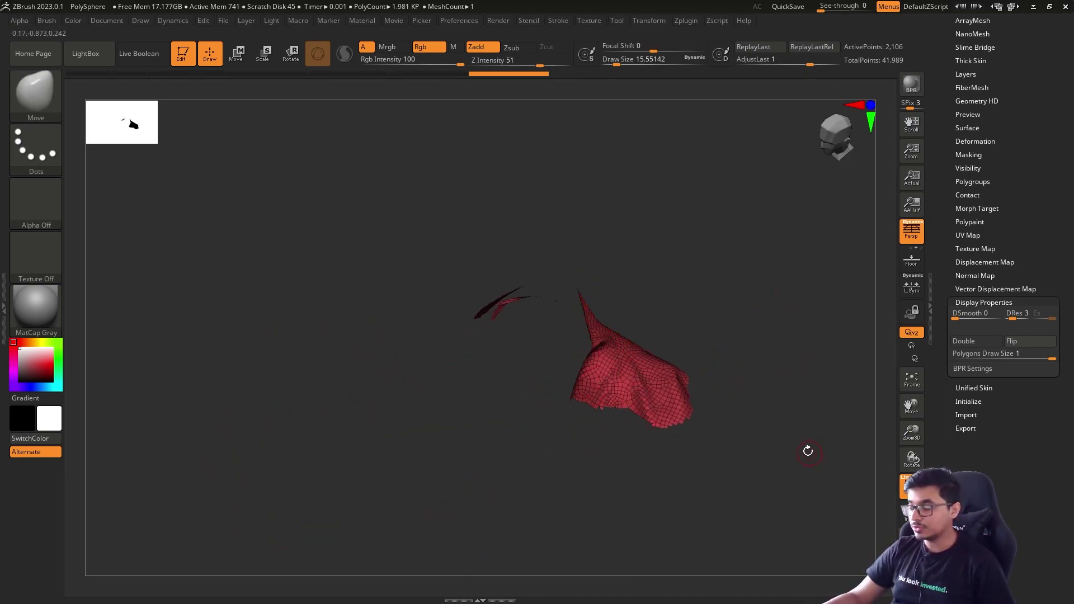
click(1025, 341)
ctrl+shift+click(726, 460)
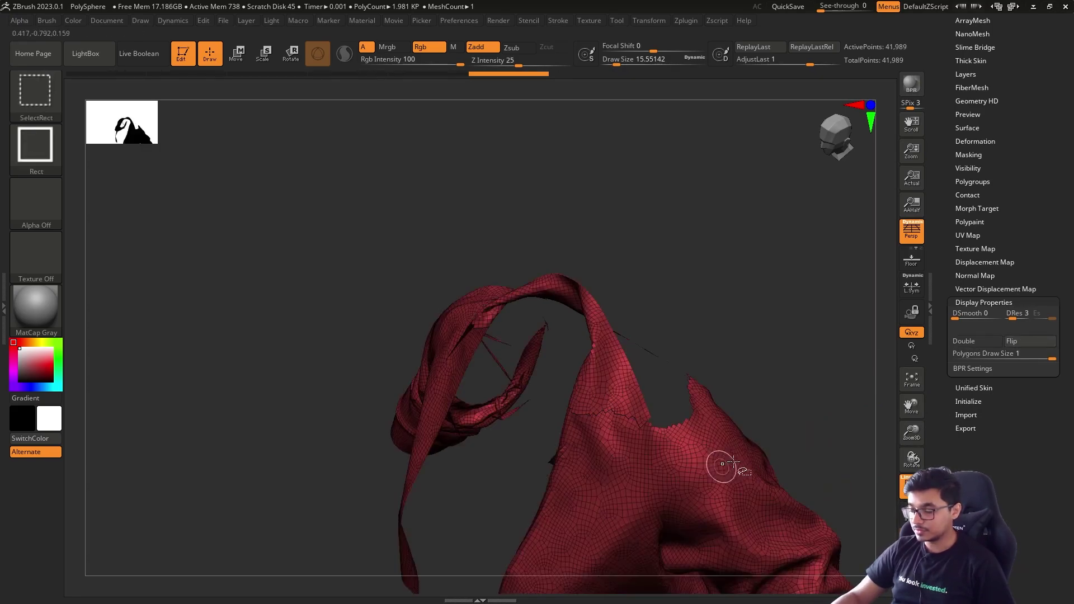
- Undo the normals flip on the shoulder area and show the whole jacket again
drag(764, 355, 693, 374)
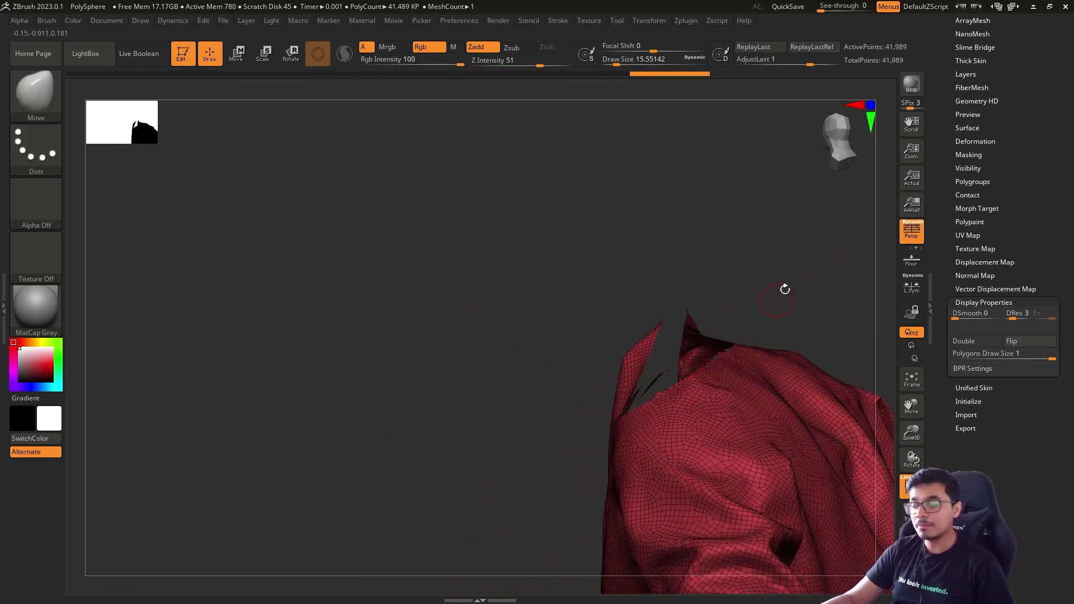
drag(786, 287, 799, 298)
key(ctrl+z)
key(ctrl+z)
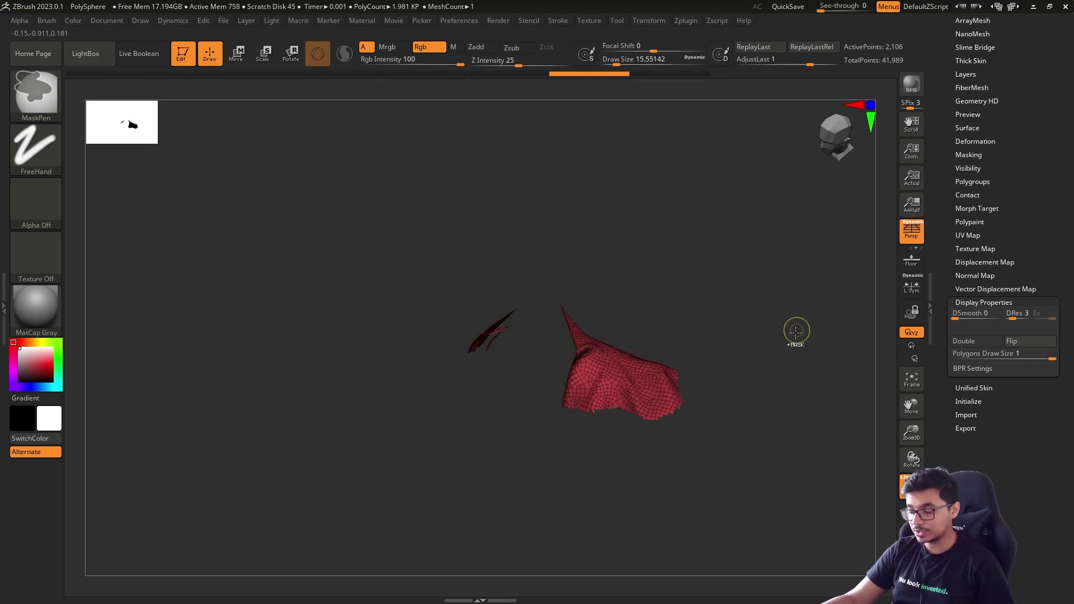
ctrl+shift+click(762, 330)
- Split the jacket into polygroups by its UV islands using Auto Groups With UV
key(s)
drag(755, 353, 775, 353)
mouse_move(776, 353)
mouse_down()
mouse_move(757, 376)
mouse_move(733, 376)
mouse_up()
key(s)
mouse_move(732, 376)
mouse_down()
mouse_move(763, 348)
mouse_move(748, 356)
mouse_move(774, 364)
mouse_move(709, 307)
mouse_move(736, 362)
mouse_move(722, 476)
mouse_up()
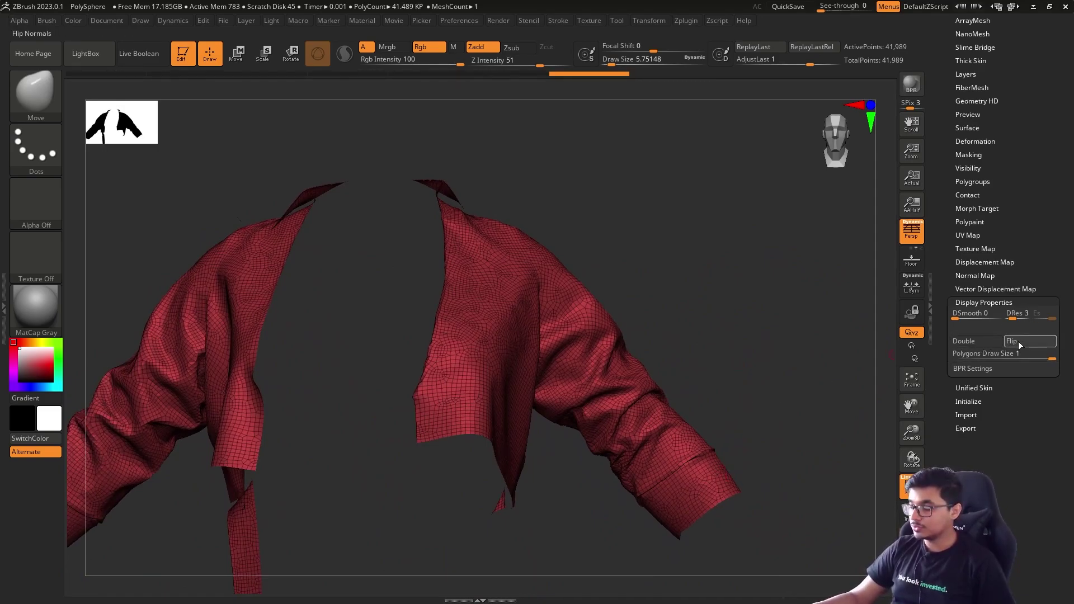
scroll(1032, 179, up, 3)
scroll(1043, 152, up, 1)
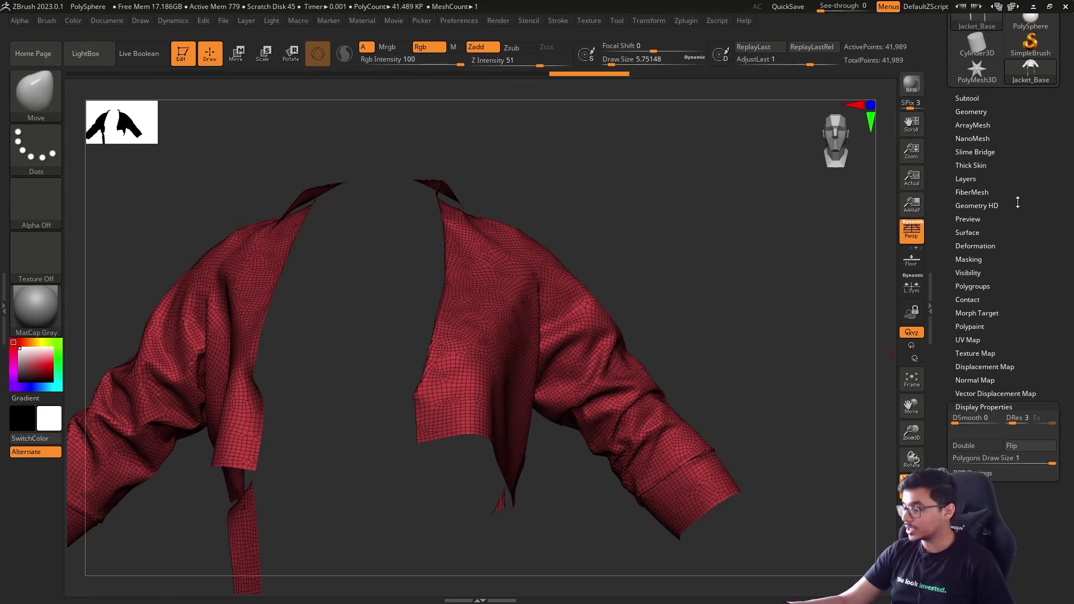
click(982, 259)
click(987, 215)
click(987, 242)
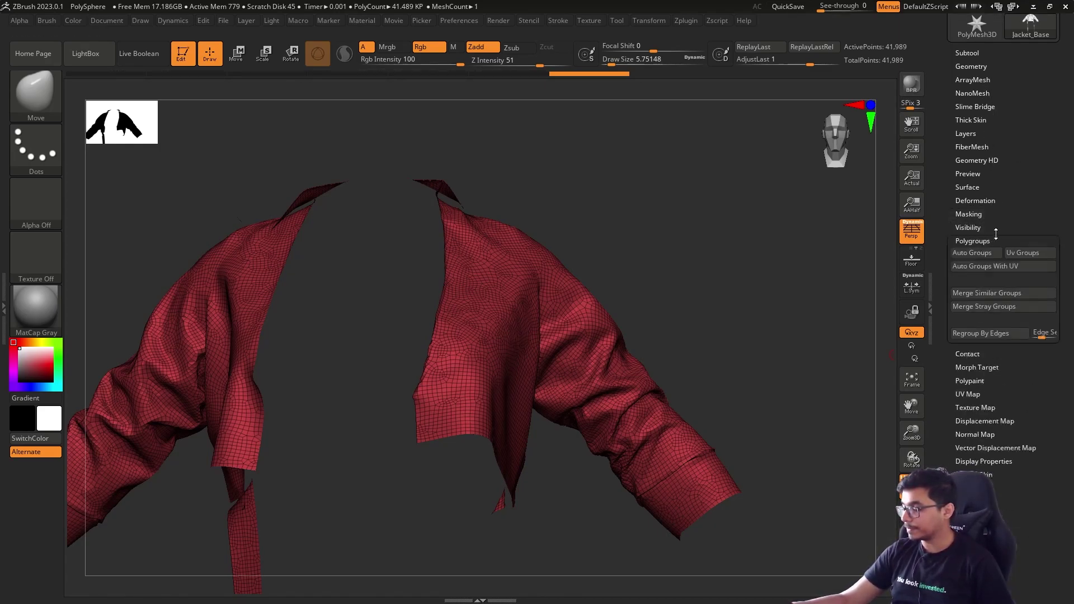
click(1021, 269)
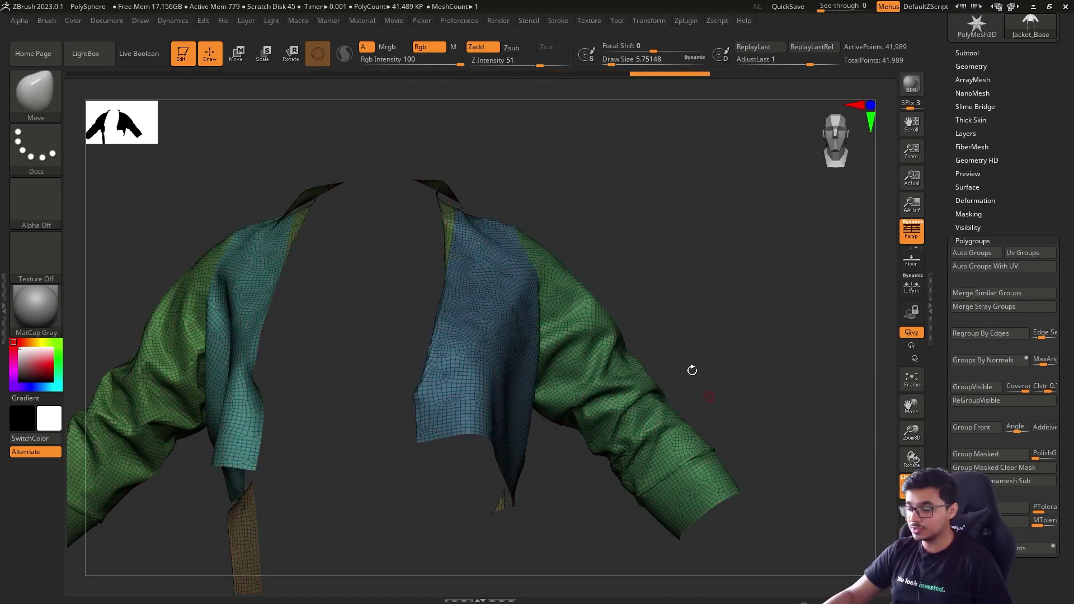
- Turn on double-sided display in the display properties to reveal the jacket's reversed collar and lapels
drag(683, 357, 812, 278)
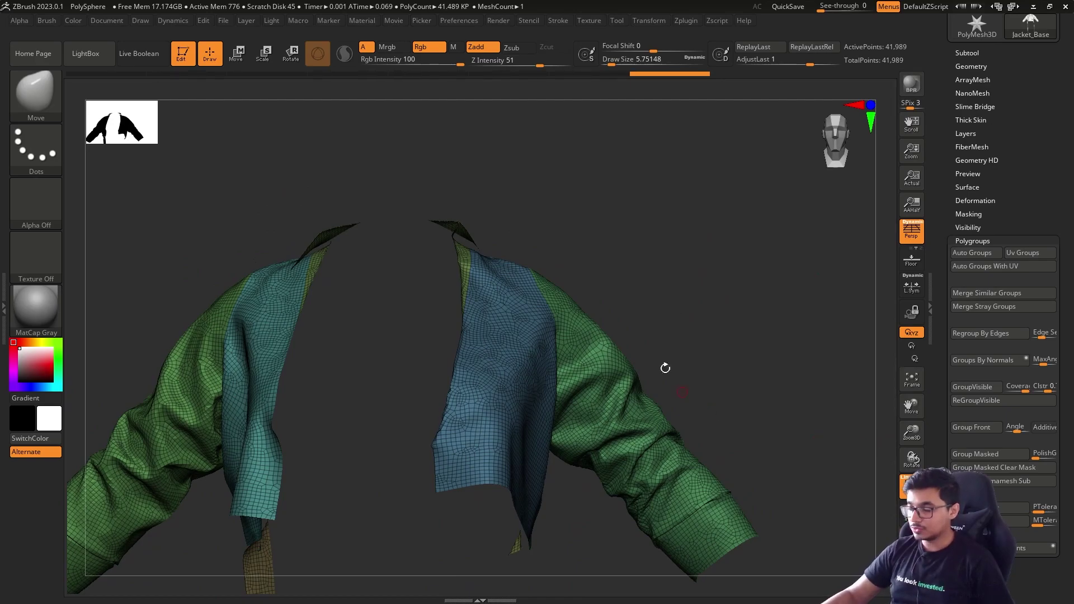
drag(661, 358, 551, 375)
drag(348, 417, 712, 204)
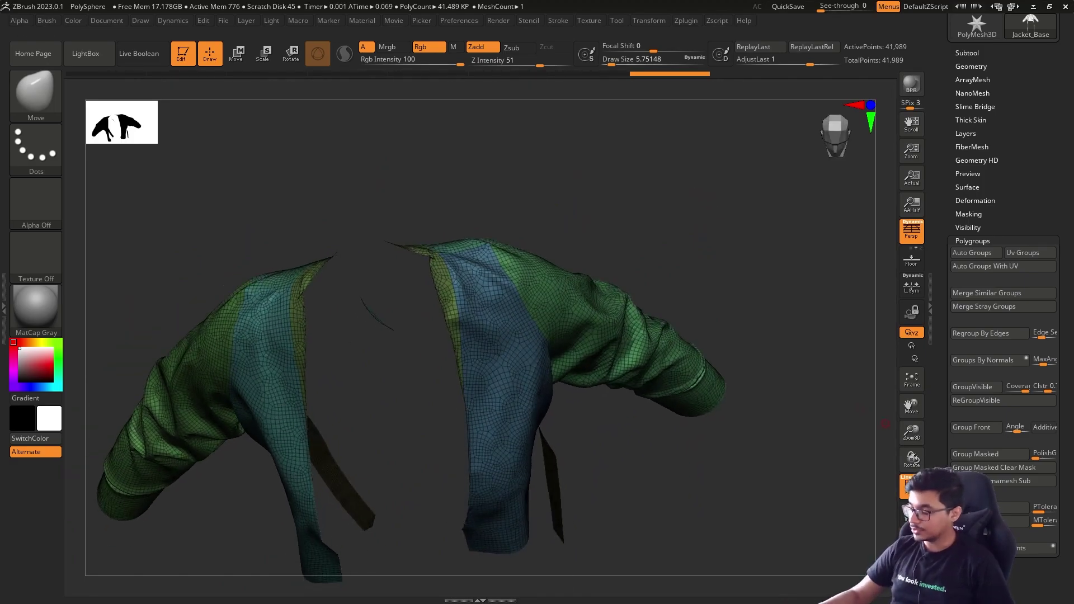
click(972, 240)
click(981, 222)
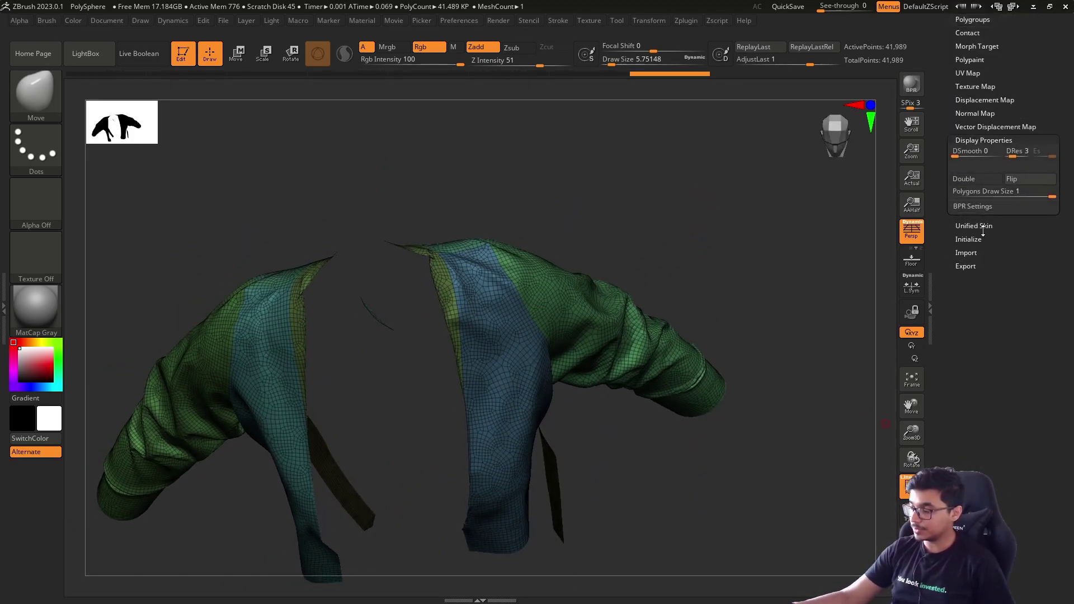
click(989, 179)
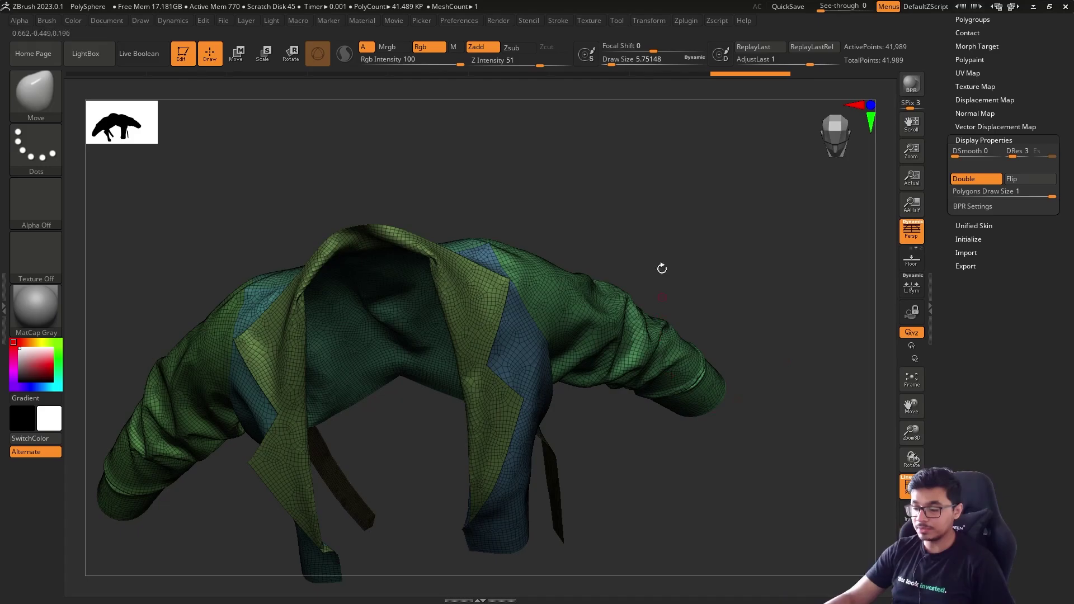
drag(662, 261, 641, 176)
- Isolate the collar and lapel polygroup and turn off double-sided display
ctrl+shift+click(480, 305)
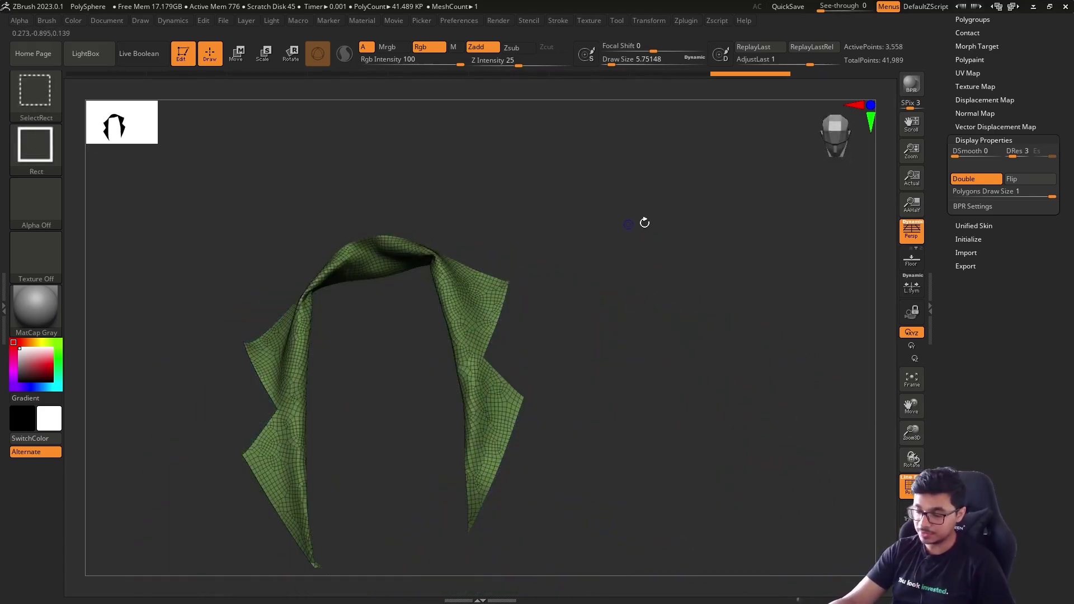
mouse_move(647, 220)
mouse_down()
mouse_move(554, 273)
mouse_move(681, 244)
mouse_move(612, 254)
mouse_move(637, 244)
mouse_up()
ctrl+shift+click(671, 256)
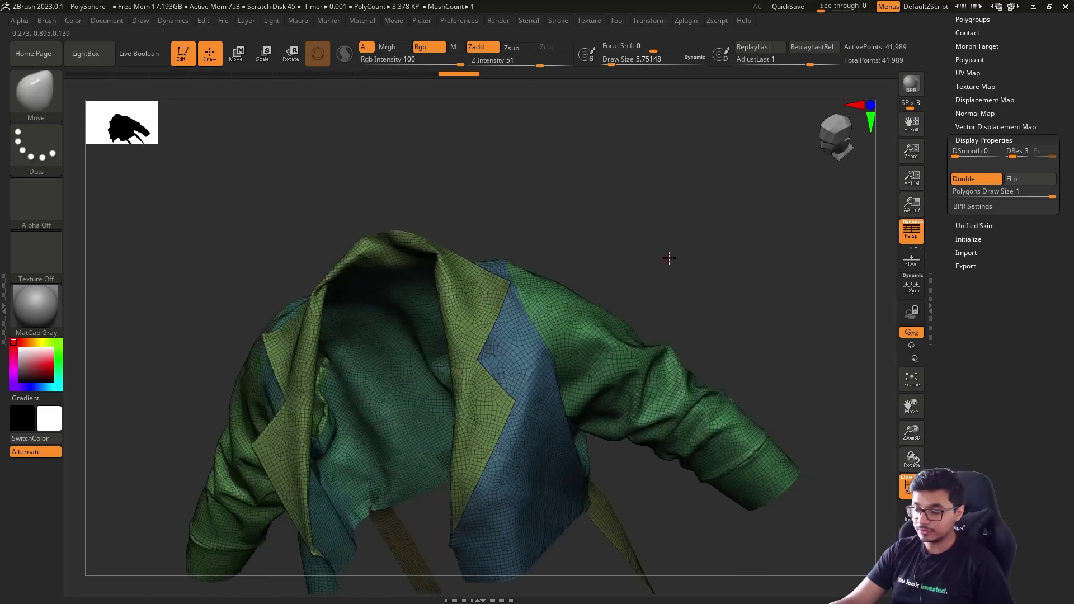
ctrl+shift+click(459, 283)
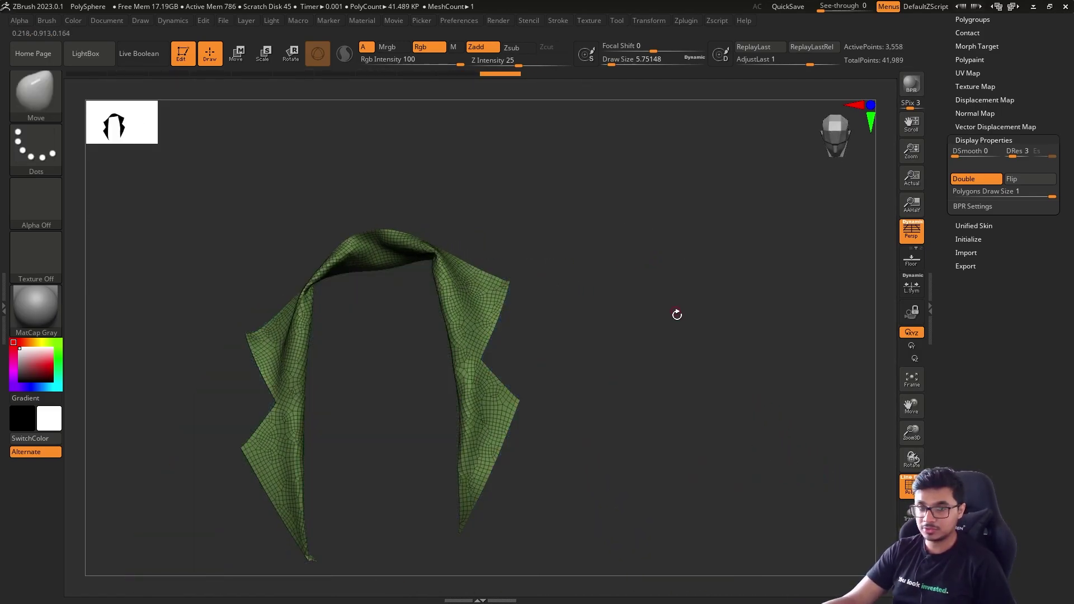
click(997, 177)
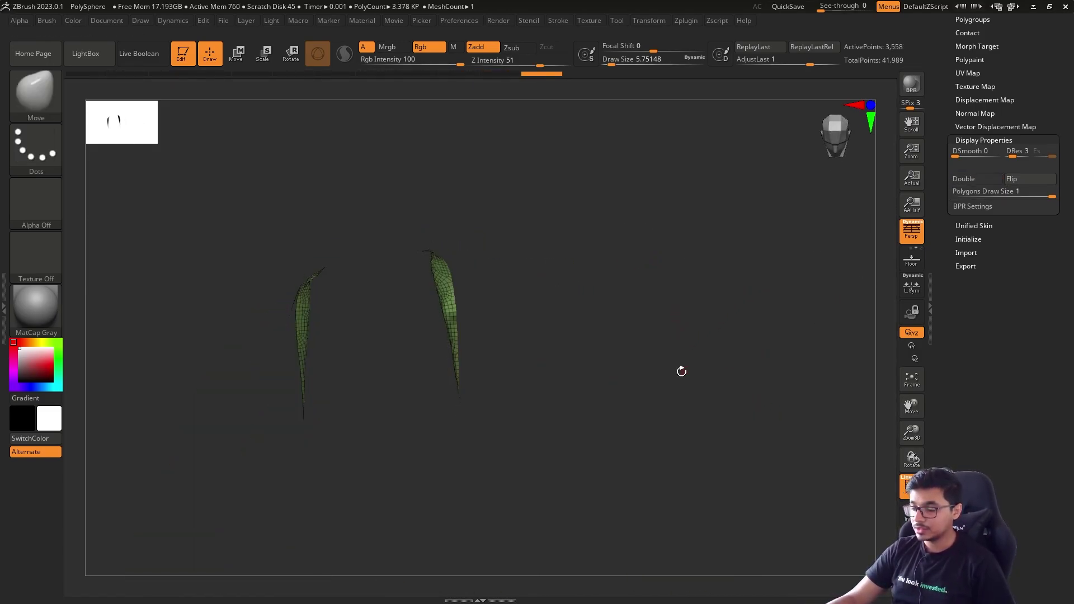
drag(681, 372, 800, 316)
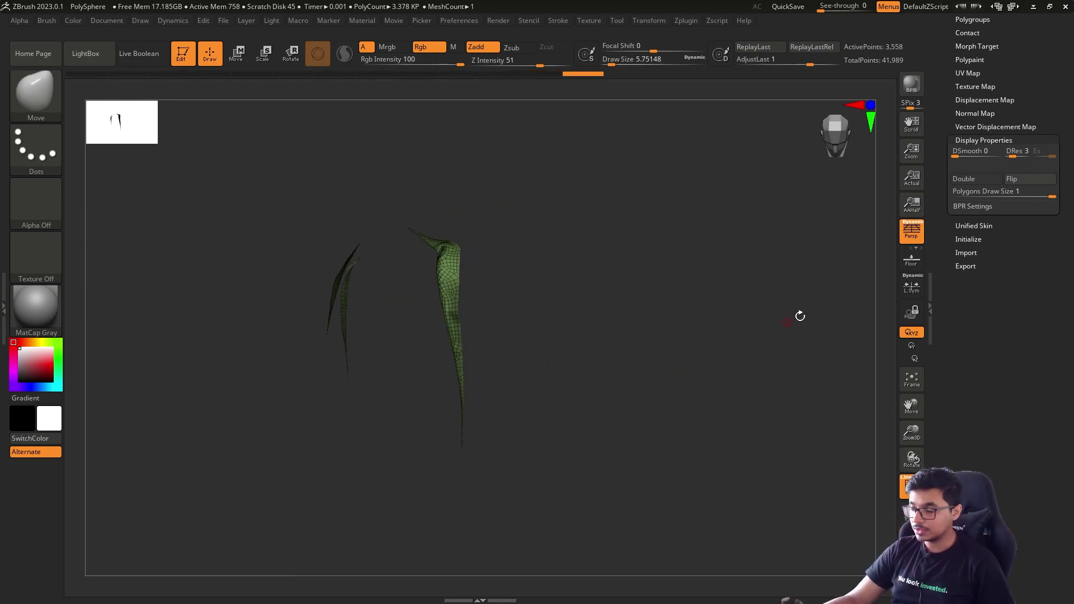
- Flip the normals of the isolated collar and lapels and unhide the rest of the jacket
click(1039, 181)
ctrl+shift+click(647, 352)
drag(685, 449, 749, 376)
drag(549, 216, 579, 209)
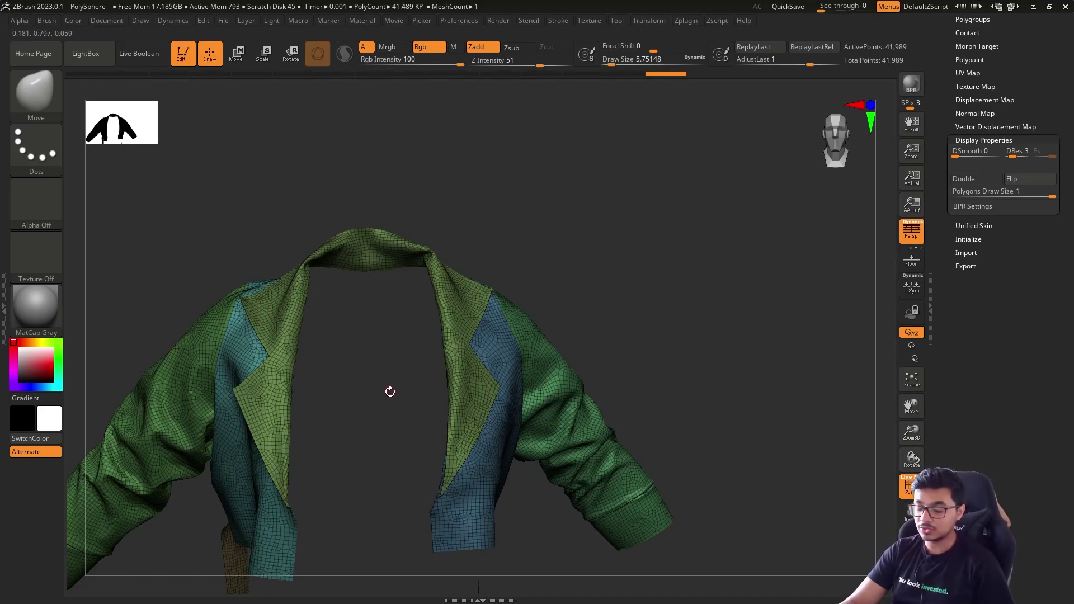
drag(557, 292, 468, 304)
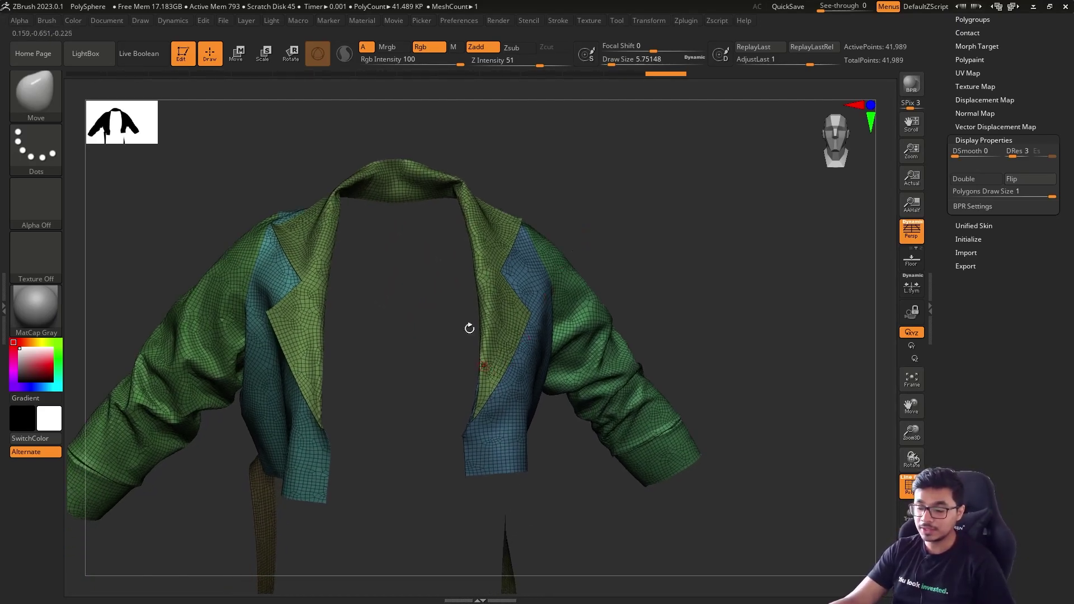
- Try display smoothing on the jacket with DSmooth at about 0.61, and return DSmooth to 0 with DRes set to 1
drag(606, 221, 449, 288)
mouse_move(682, 278)
mouse_down()
mouse_move(501, 216)
mouse_move(643, 220)
mouse_move(695, 388)
mouse_move(641, 415)
mouse_move(707, 395)
mouse_move(750, 329)
mouse_move(732, 324)
mouse_move(717, 364)
mouse_move(719, 336)
mouse_up()
key(shift+f)
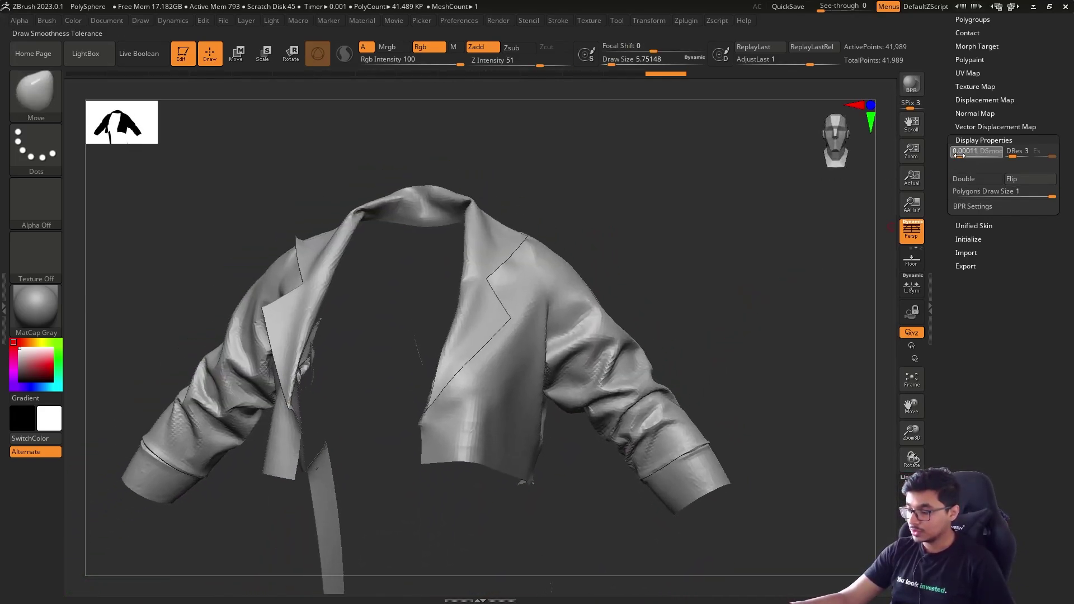
alt+drag(778, 314, 834, 273)
mouse_move(964, 154)
mouse_down()
mouse_move(1010, 154)
mouse_move(983, 161)
mouse_up()
key(shift+f)
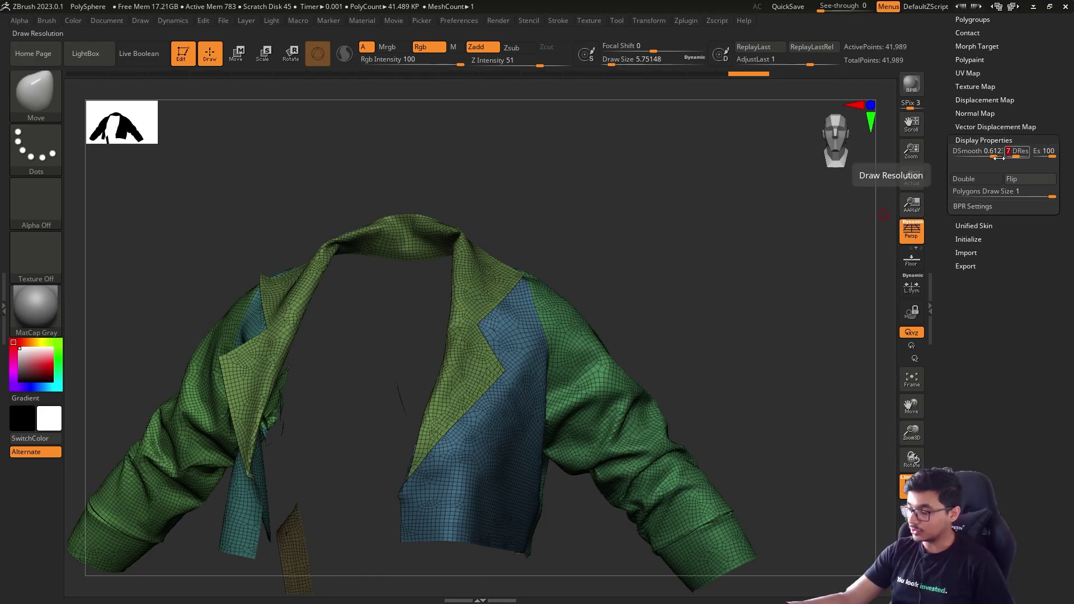
drag(996, 158, 1013, 155)
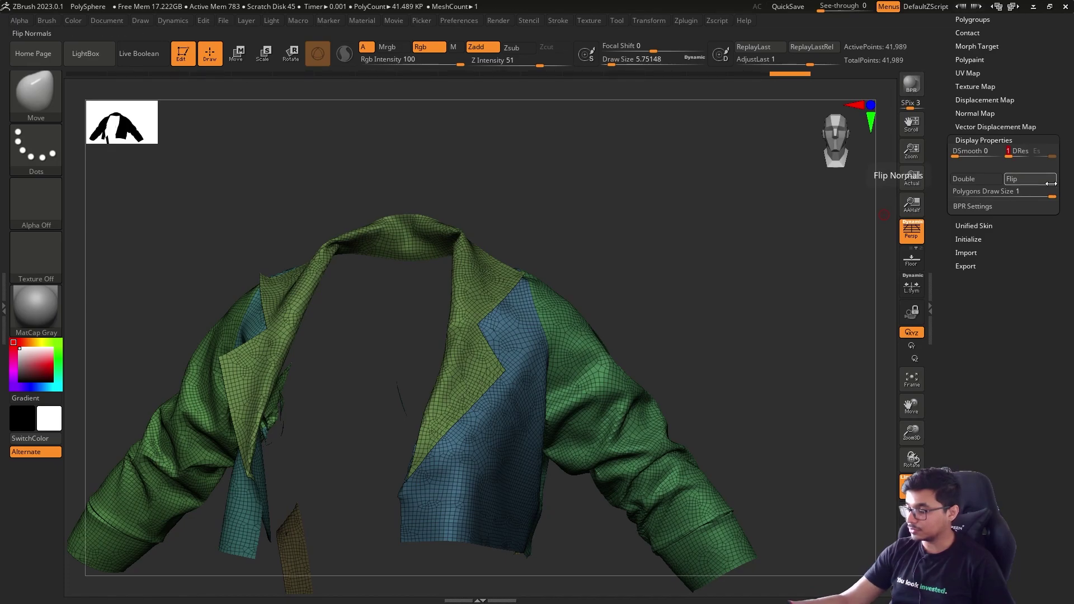
- Turn on BPR Transparent Shading for the jacket with the Transparent render property enabled, and render it with the polyframe hidden
click(1035, 206)
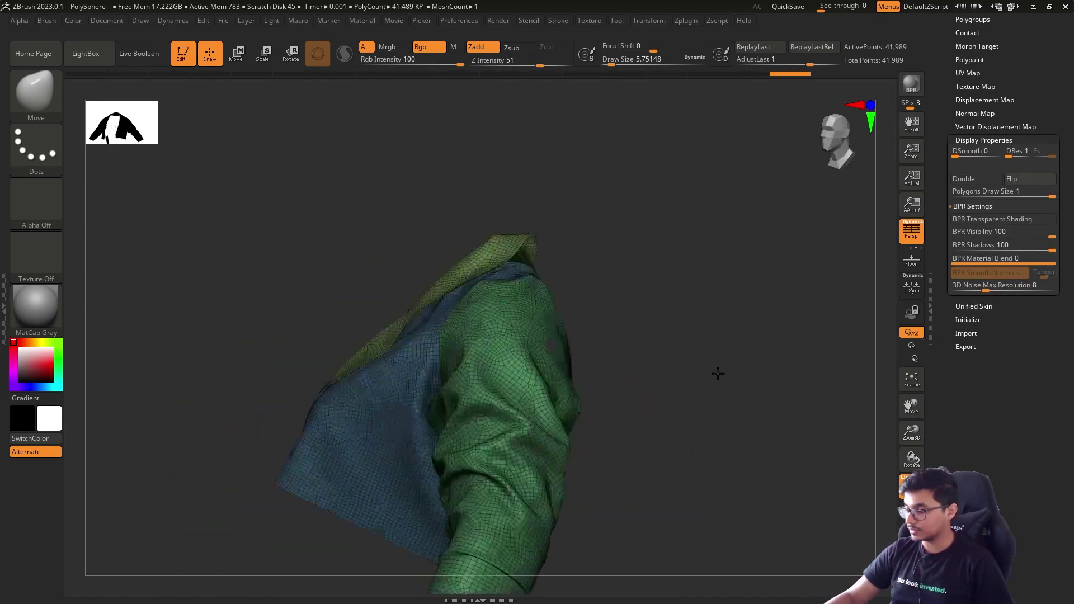
mouse_move(718, 372)
mouse_down()
mouse_move(726, 364)
mouse_move(710, 381)
mouse_move(737, 373)
mouse_up()
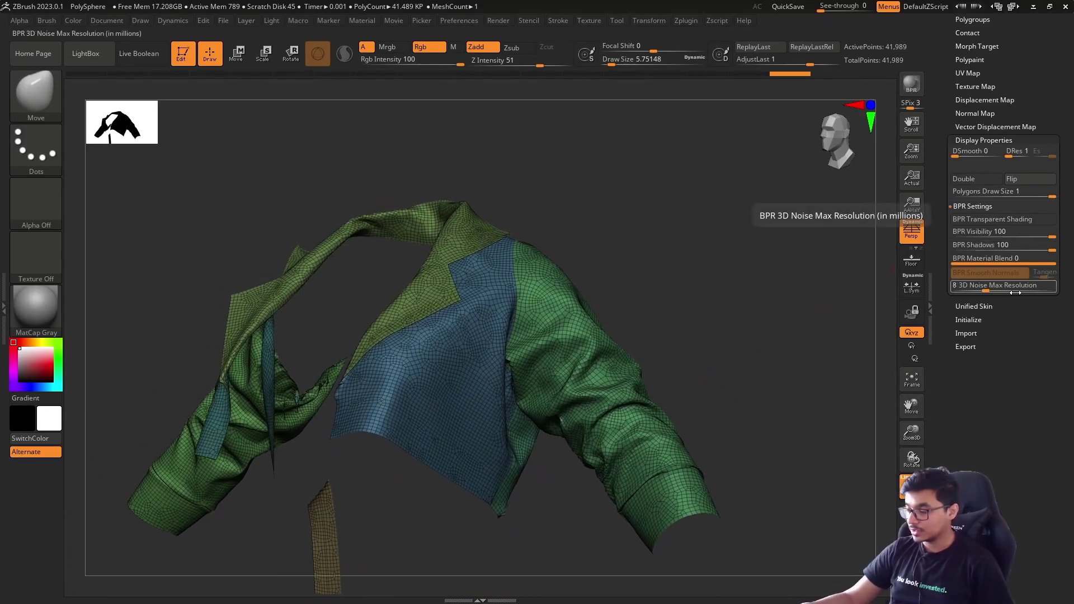
click(1032, 219)
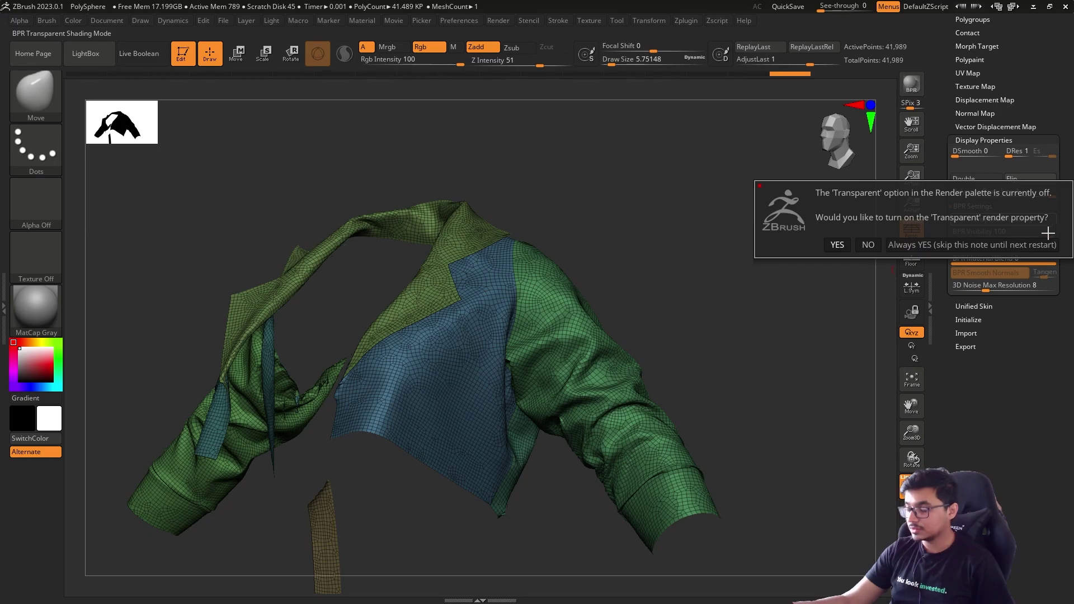
click(837, 244)
mouse_move(740, 389)
mouse_down()
mouse_move(712, 391)
mouse_move(741, 393)
mouse_move(719, 371)
mouse_move(730, 392)
mouse_up()
key(shift+f)
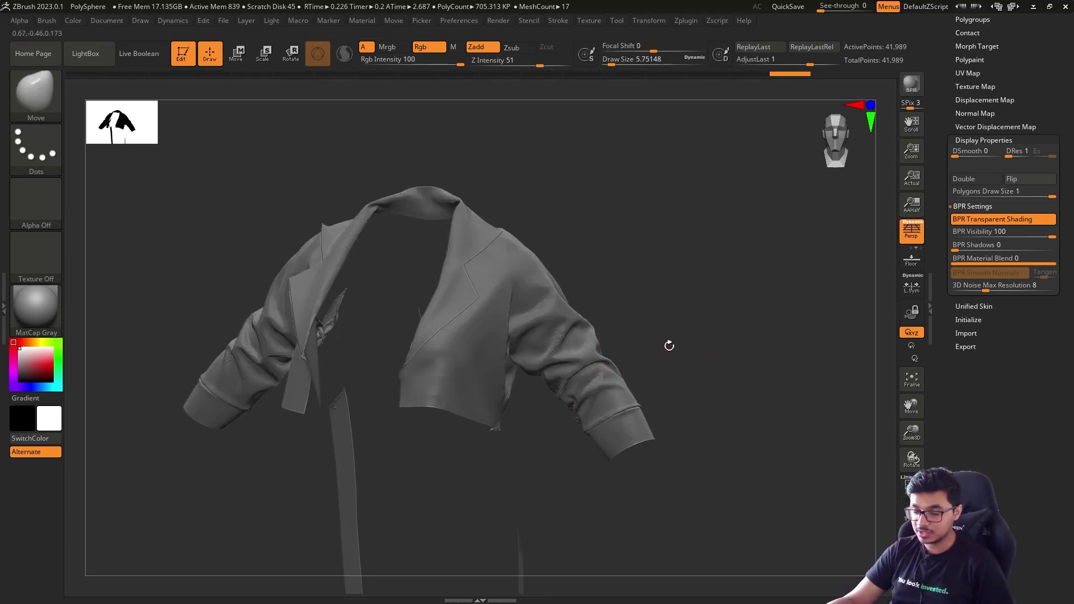
drag(669, 346, 700, 353)
- Append a PolySphere to the jacket as a new subtool
drag(939, 185, 944, 461)
click(968, 120)
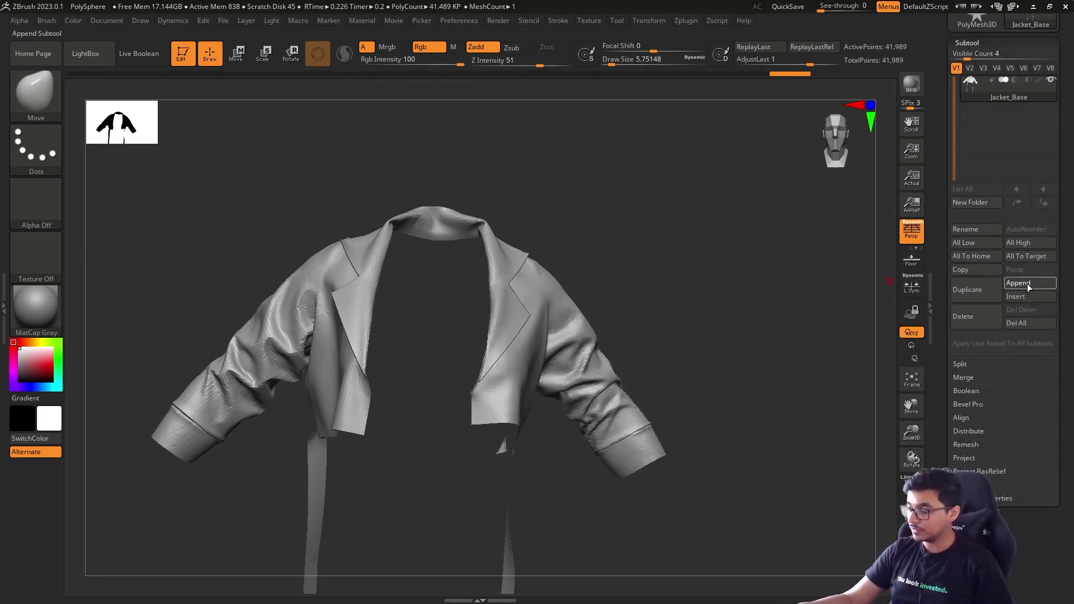
click(1027, 284)
click(877, 300)
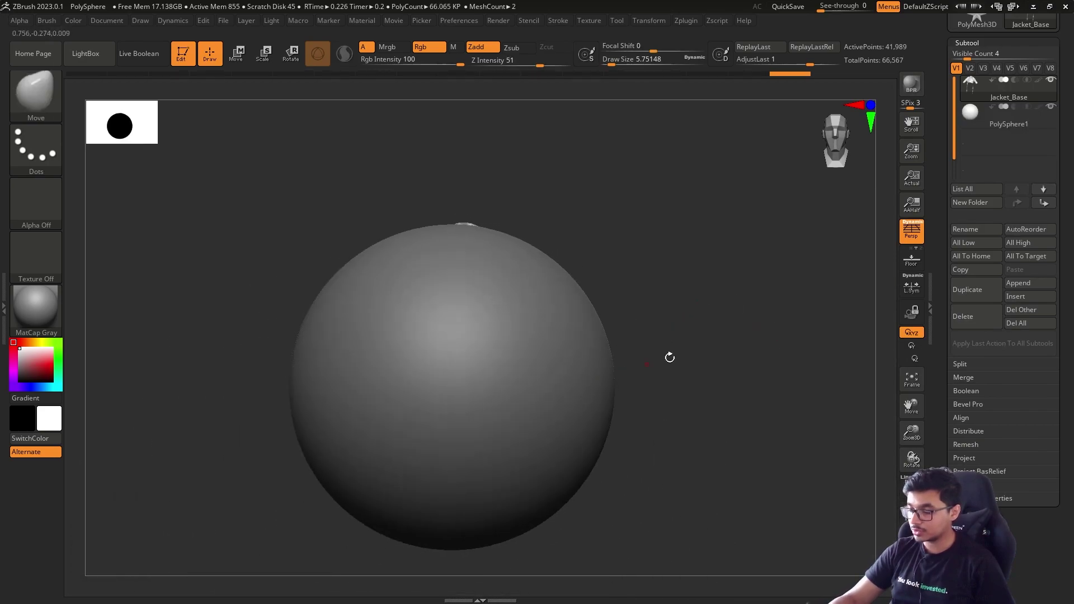
- Make the sphere the active subtool, scale it down and place it behind the jacket
alt+click(594, 402)
key(w)
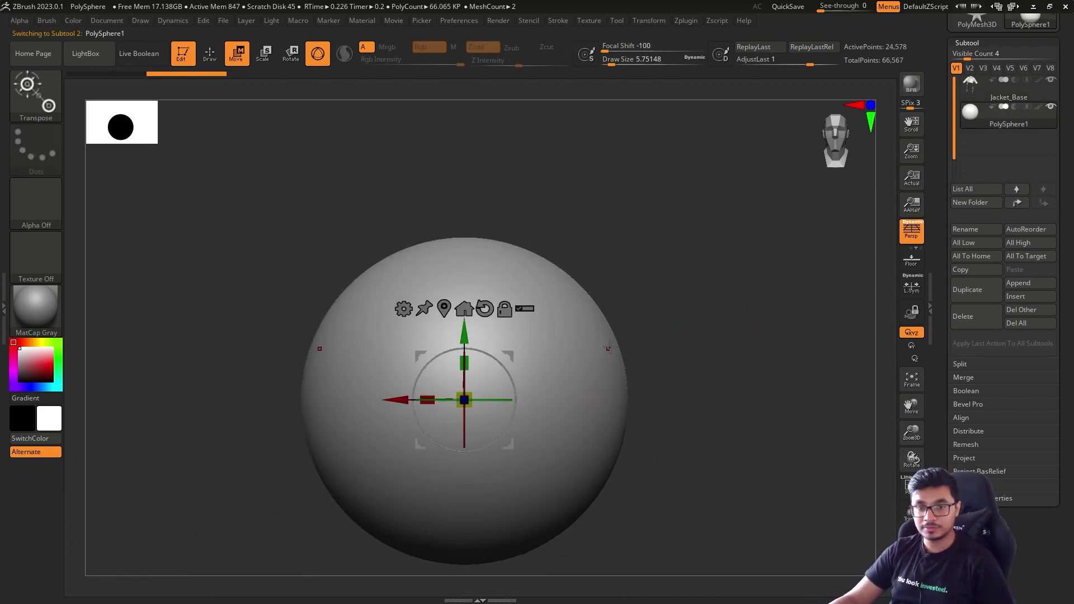
key(r)
drag(465, 400, 559, 300)
drag(463, 331, 464, 269)
drag(402, 335, 532, 320)
drag(561, 269, 561, 253)
drag(499, 319, 497, 318)
key(q)
- Set the brush draw size to about 3.1 and render the transparent jacket in front of the sphere
key(s)
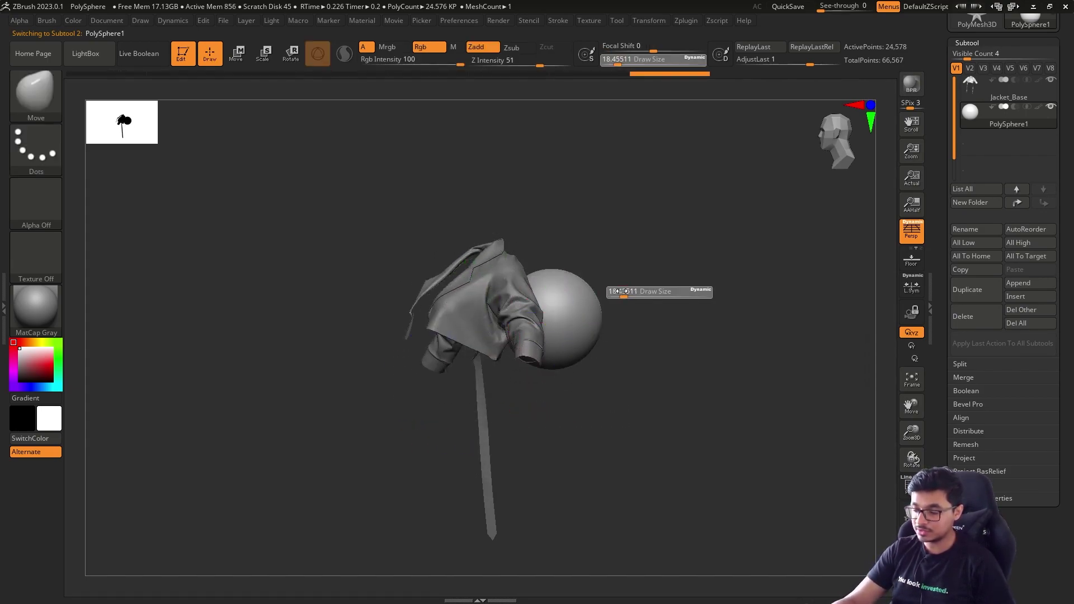
mouse_move(620, 293)
shift+mouse_down()
mouse_move(707, 321)
mouse_move(712, 343)
mouse_move(689, 359)
mouse_move(689, 345)
shift+mouse_up()
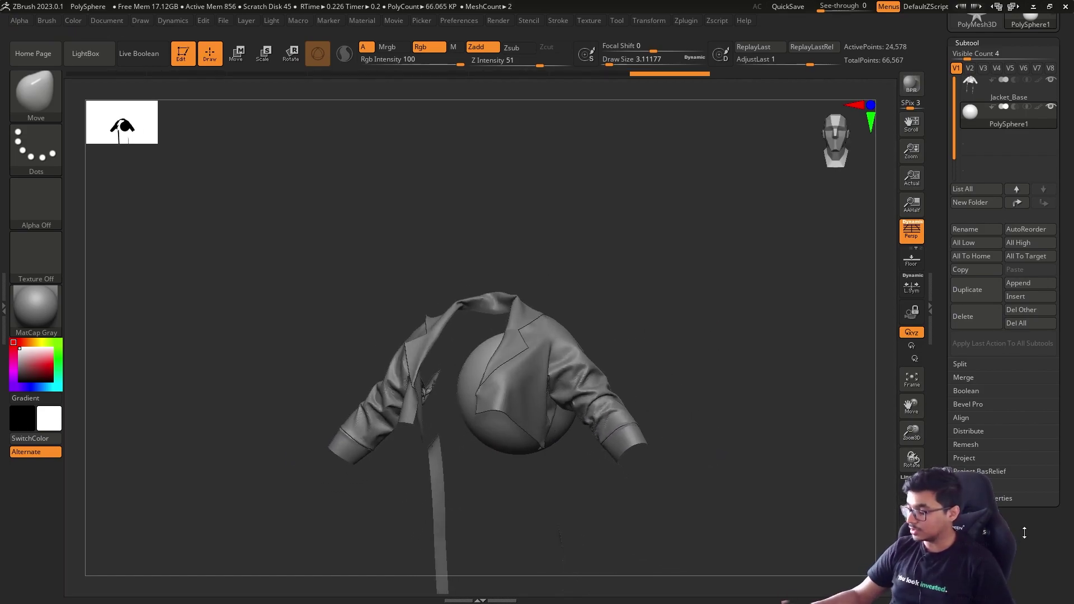
drag(1024, 532, 1023, 408)
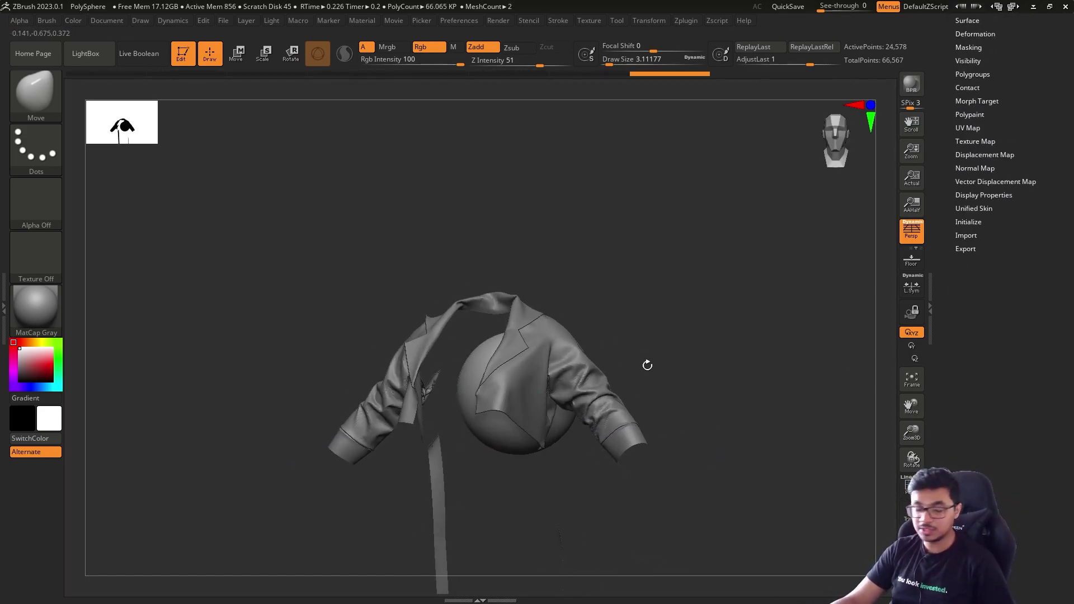
key(shift)
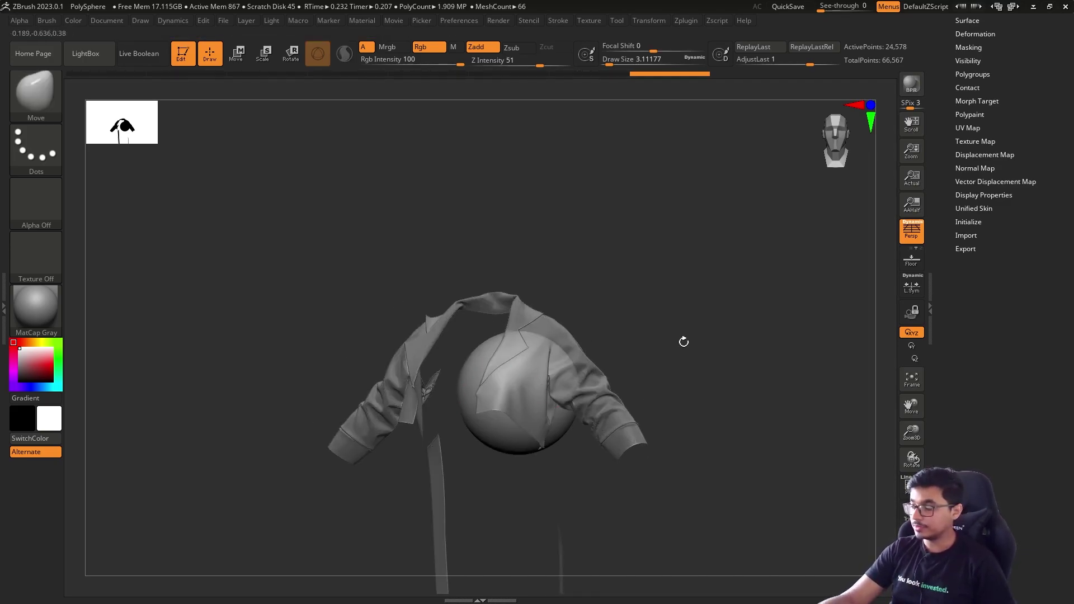
- Set BPR Visibility to 100 in the sphere's display properties and render the scene again
scroll(991, 181, up, 2)
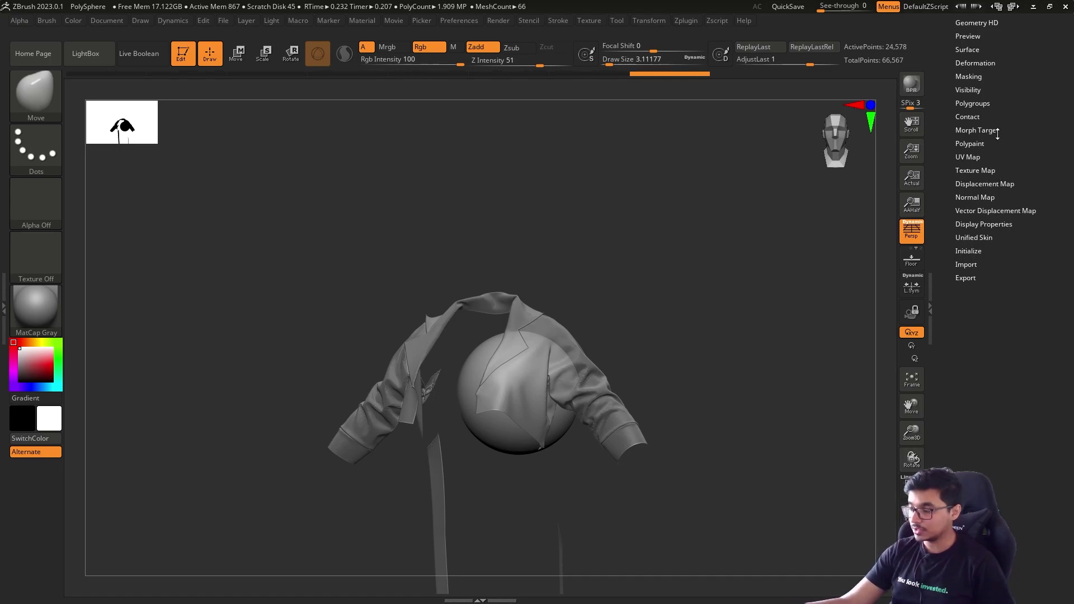
scroll(1009, 202, up, 1)
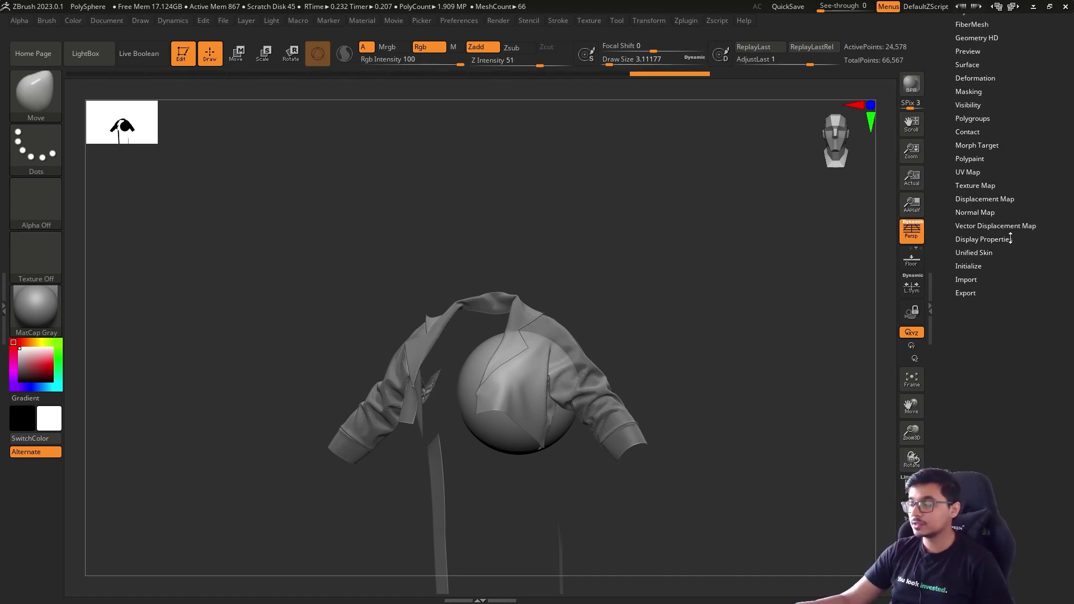
click(1010, 239)
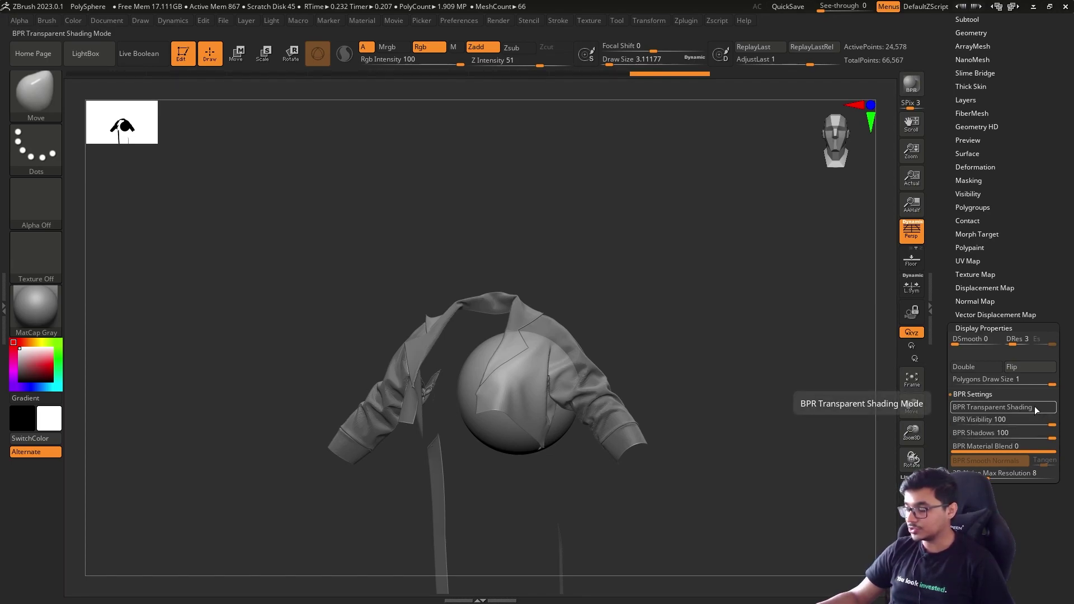
mouse_move(1052, 424)
mouse_down()
mouse_move(951, 421)
mouse_move(1071, 417)
mouse_up()
key(shift)
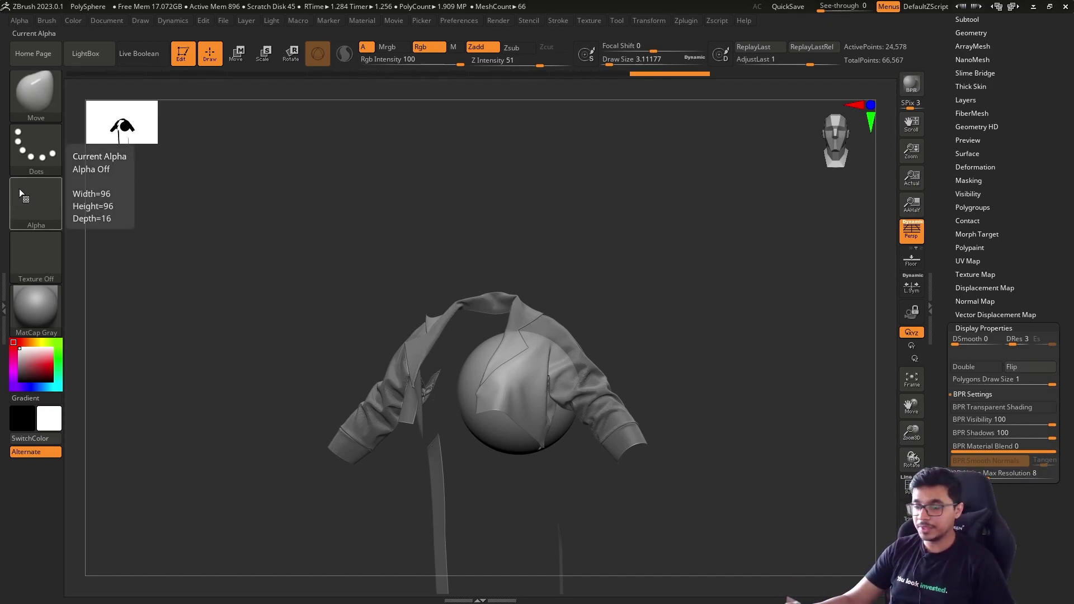
- Increase the brush draw size to about 140
mouse_move(744, 304)
mouse_down()
mouse_move(773, 273)
mouse_move(767, 299)
mouse_move(826, 302)
mouse_move(773, 306)
mouse_up()
key(s)
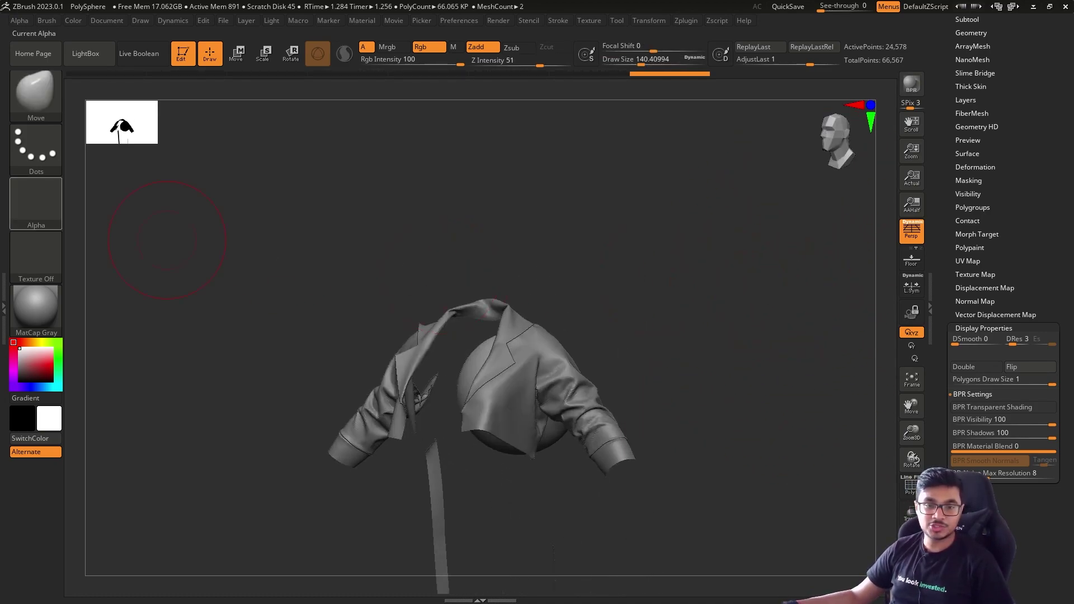